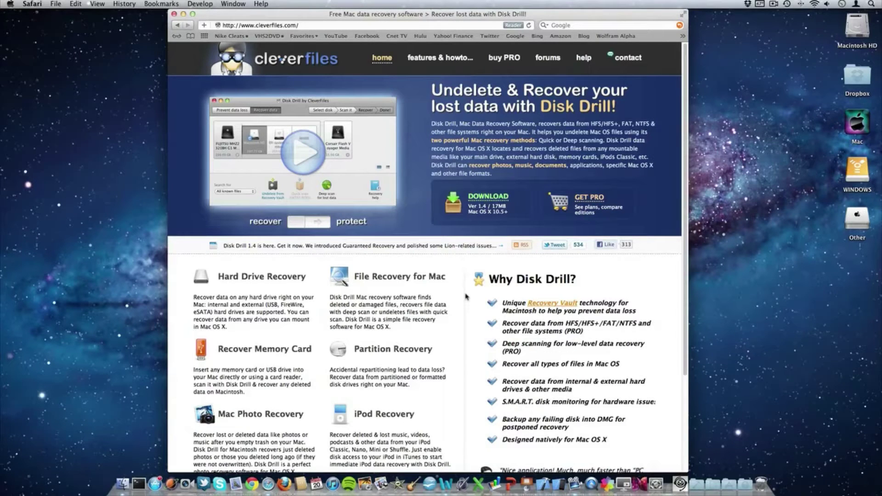
Open the Disk Drill editions pricing page, read the feature pop-ups, and highlight BASIC's scan-only limit
left_click(503, 57)
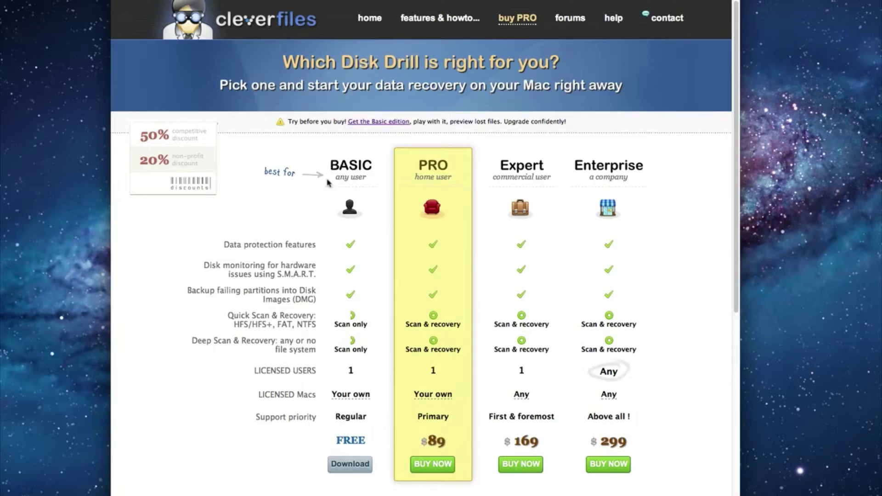
mouse_move(309, 242)
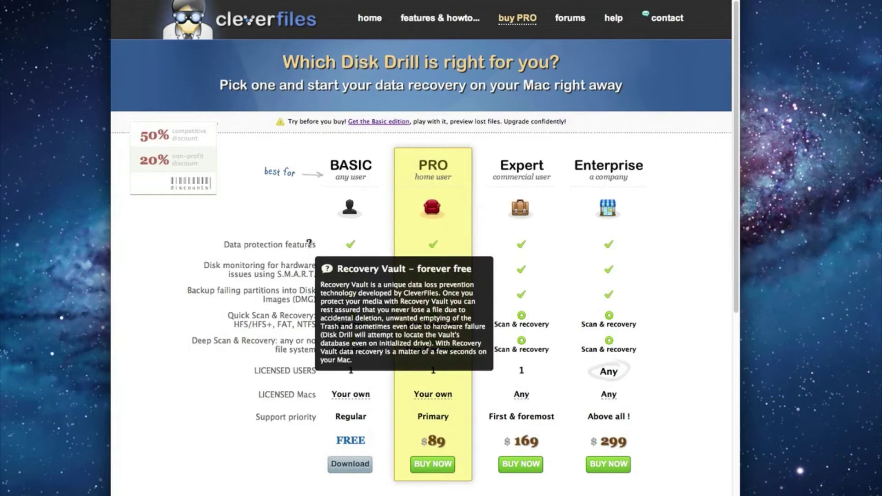
mouse_move(308, 265)
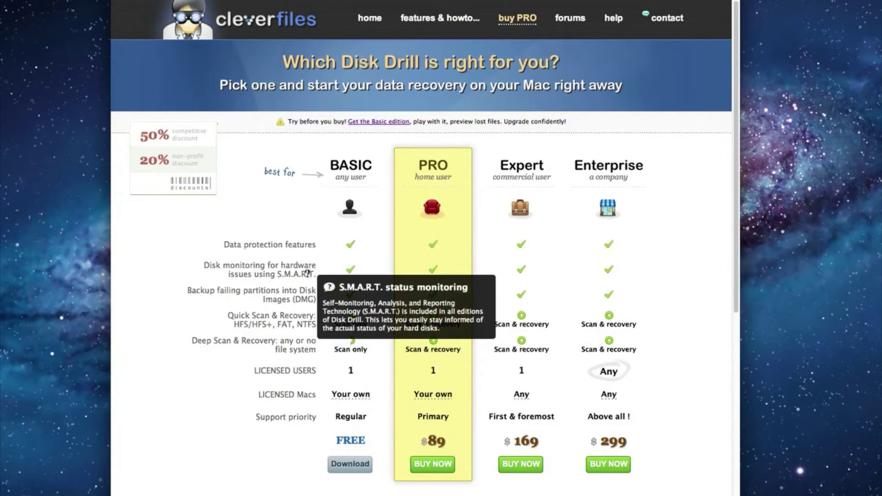
mouse_move(306, 293)
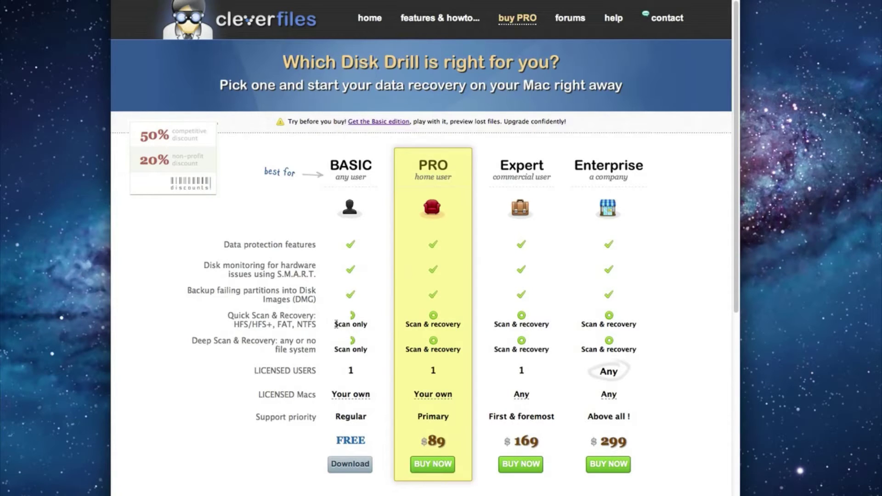
left_click_drag(334, 324, 351, 324)
left_click(355, 325)
Download the free BASIC edition, open diskdrill.dmg and accept the licence agreement
left_click(353, 465)
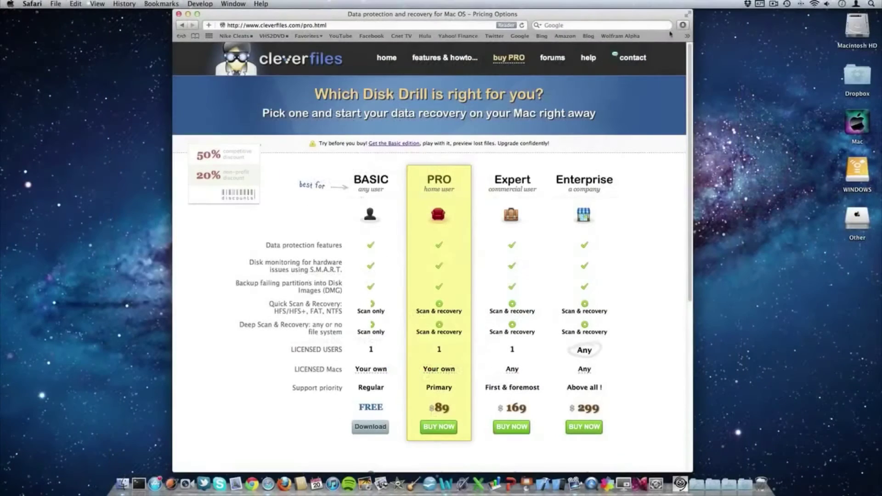
left_click(683, 25)
double_click(680, 69)
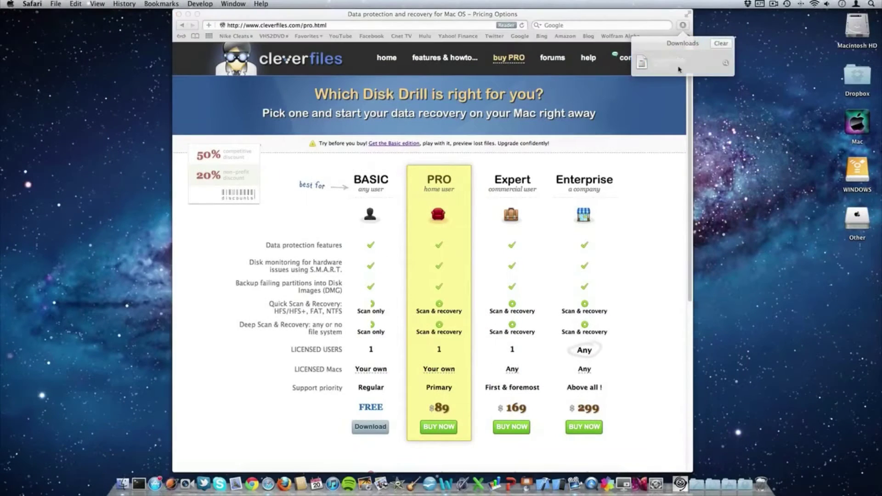
left_click(564, 274)
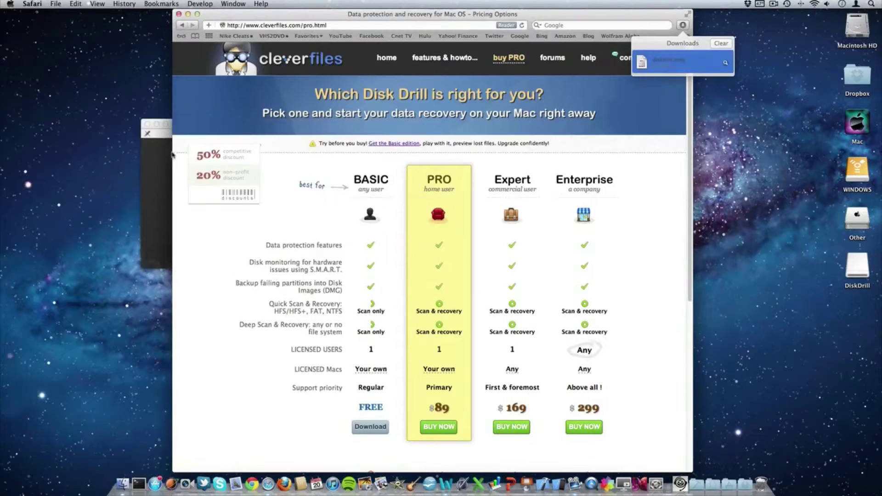
Copy Disk Drill.app into Applications and launch it from Launchpad
left_click(209, 202)
left_click_drag(209, 202, 334, 196)
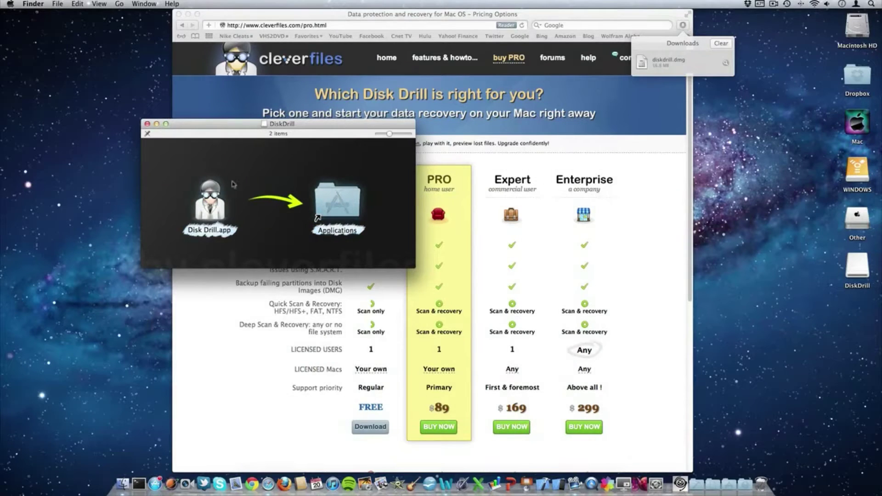
key("F4")
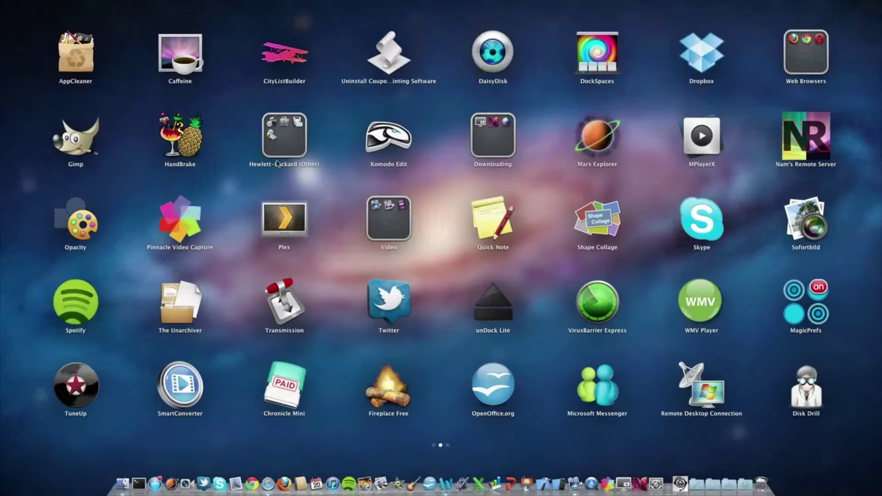
left_click(806, 386)
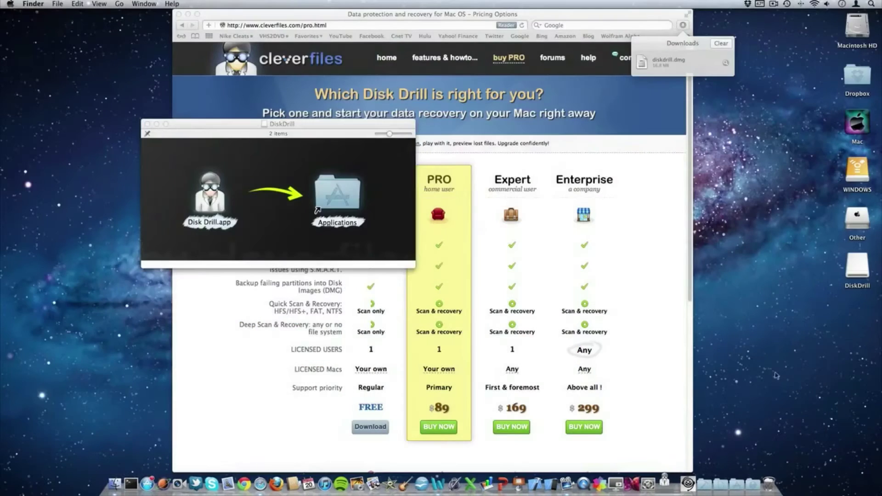
Allow the downloaded app to open, exit the tutorial after two pages, and keep the Basic edition
left_click(524, 167)
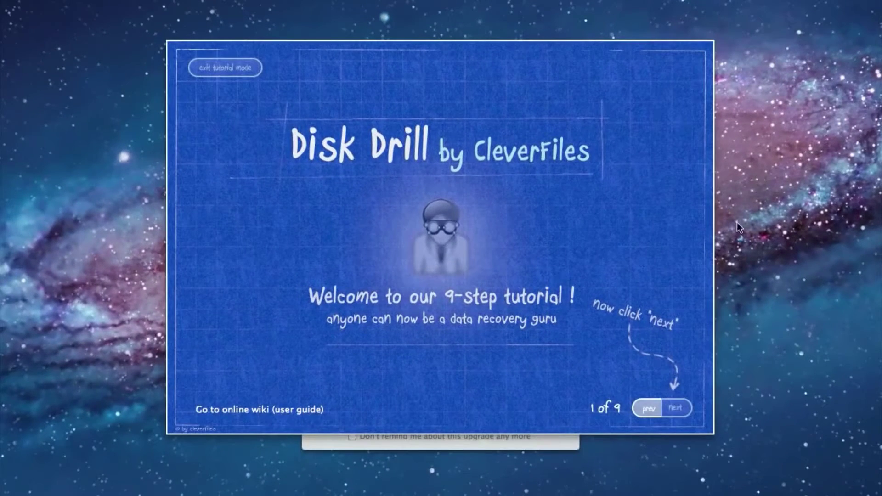
left_click(678, 406)
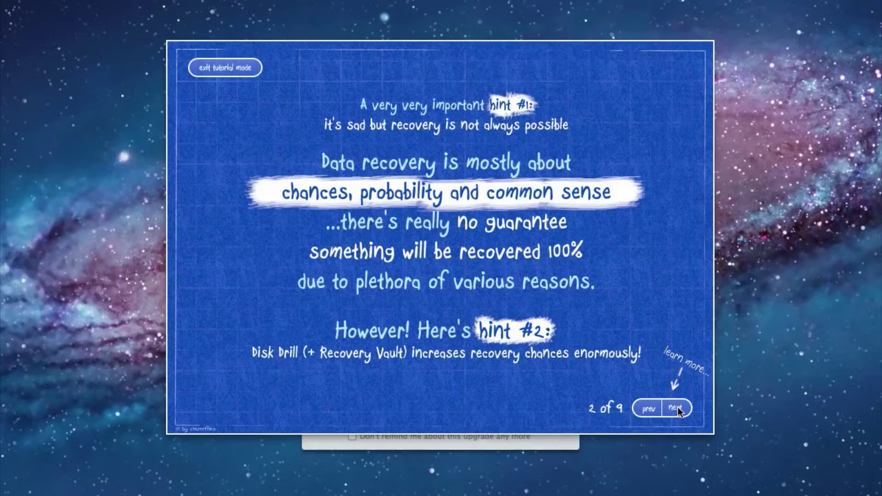
left_click(677, 408)
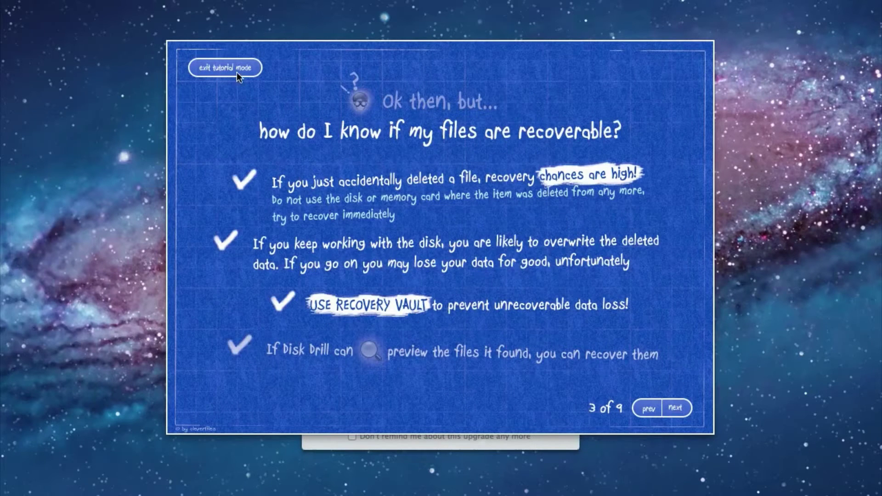
left_click(224, 67)
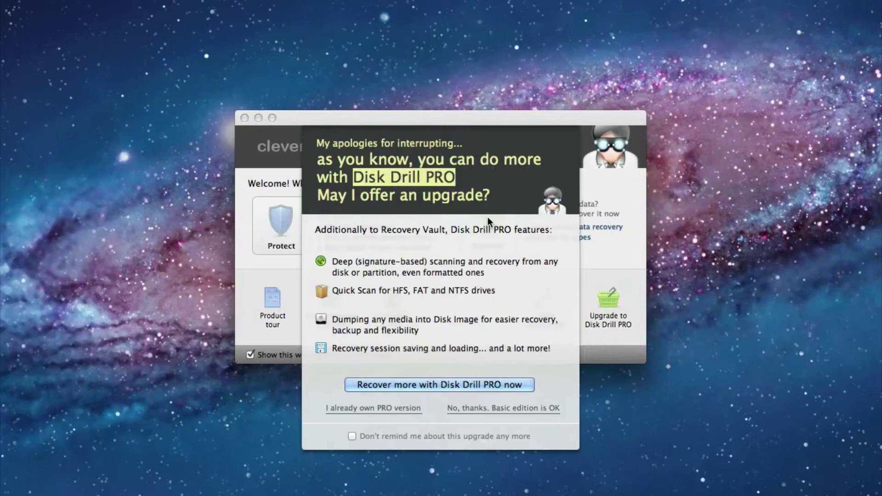
left_click(500, 409)
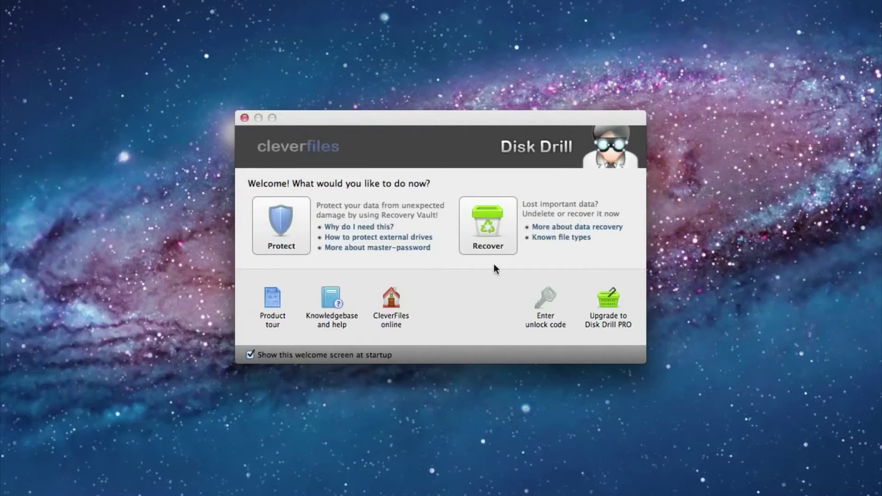
Choose Recover, select the Macintosh HD partition and run a quick scan
left_click(485, 227)
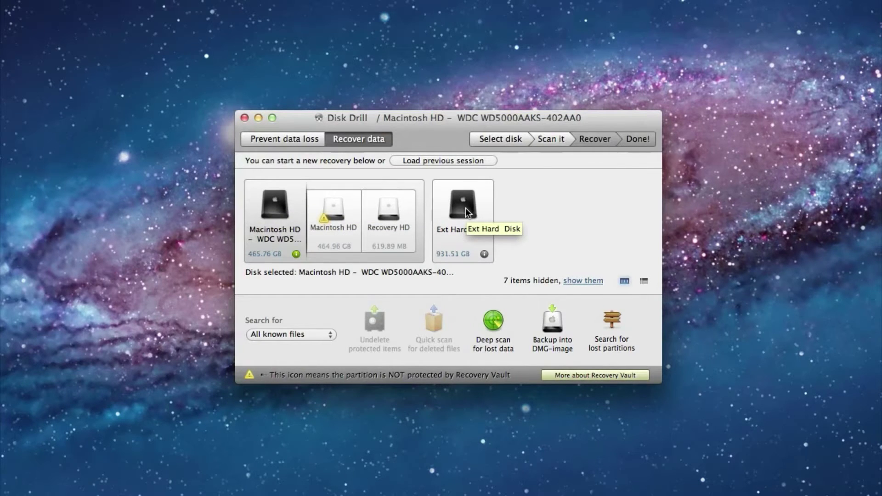
left_click(334, 212)
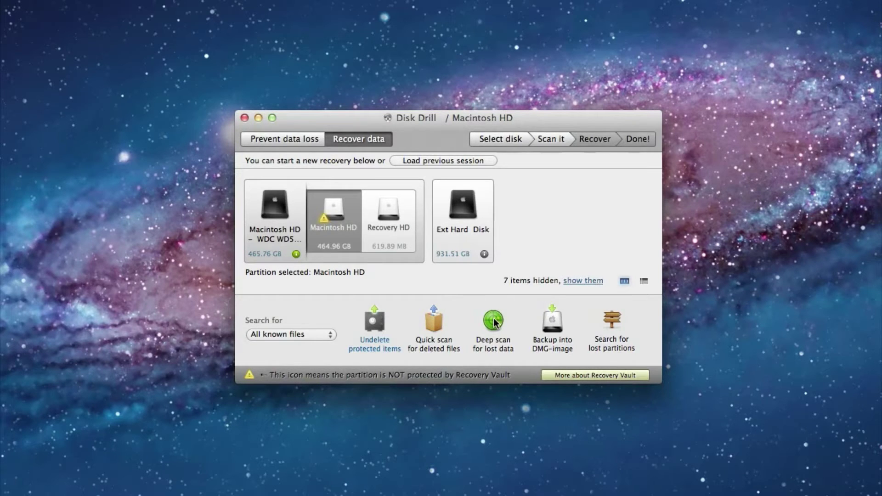
left_click(432, 319)
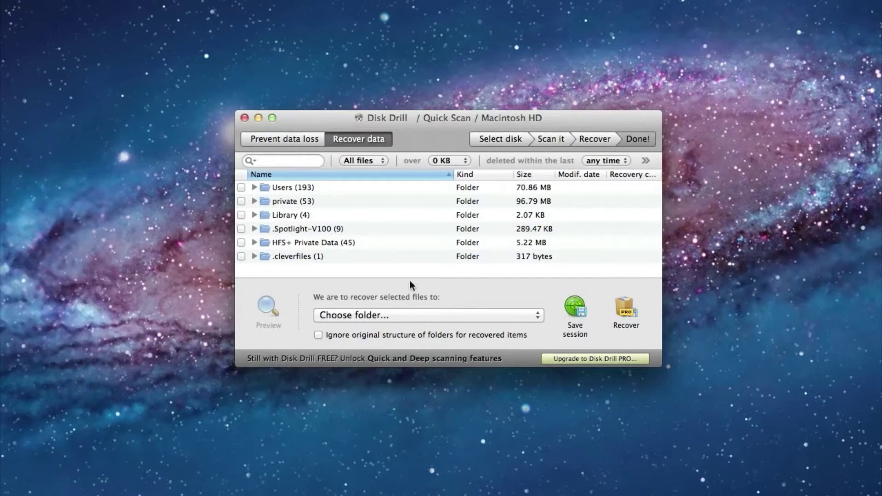
Expand Users, the home folder and its Library (177) in the quick-scan results
left_click(254, 188)
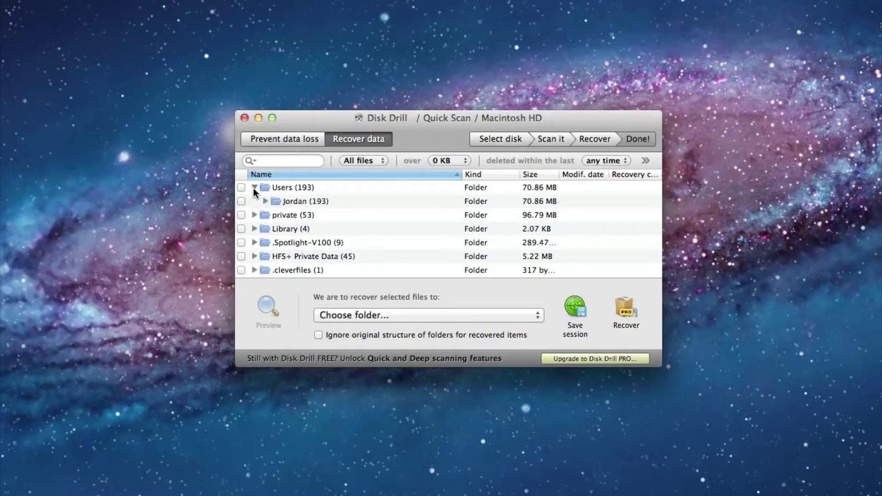
left_click(266, 201)
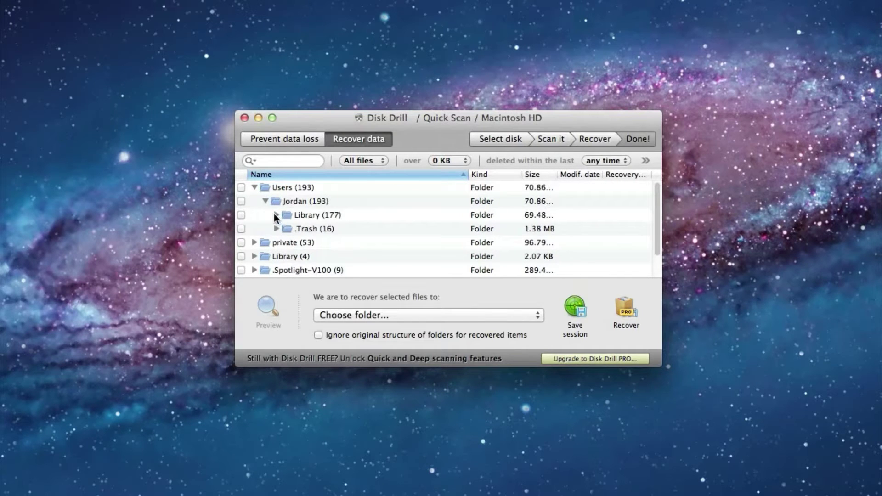
left_click(276, 215)
scroll(283, 228, "down", 3)
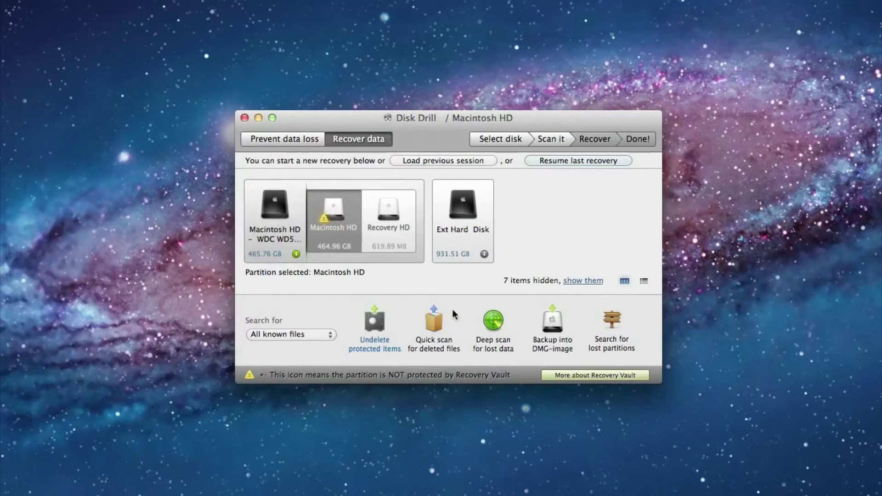
Start a new deep scan of Macintosh HD, declining Recovery Vault
left_click(494, 321)
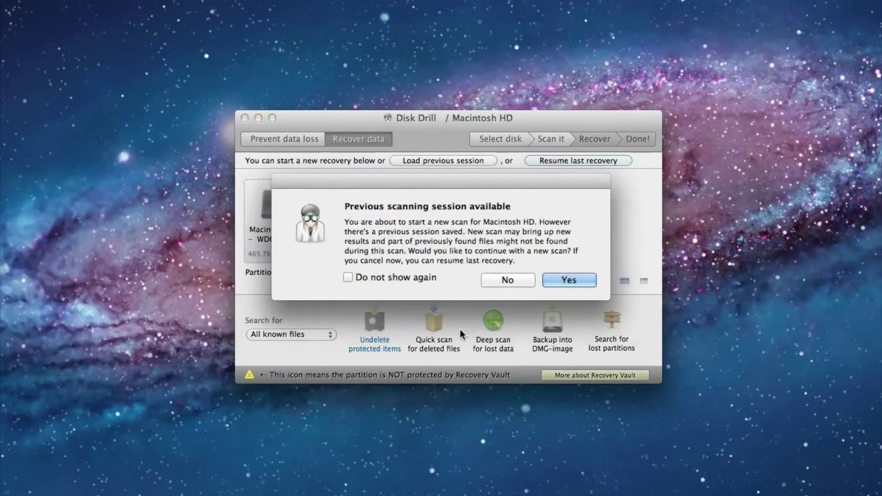
left_click(564, 282)
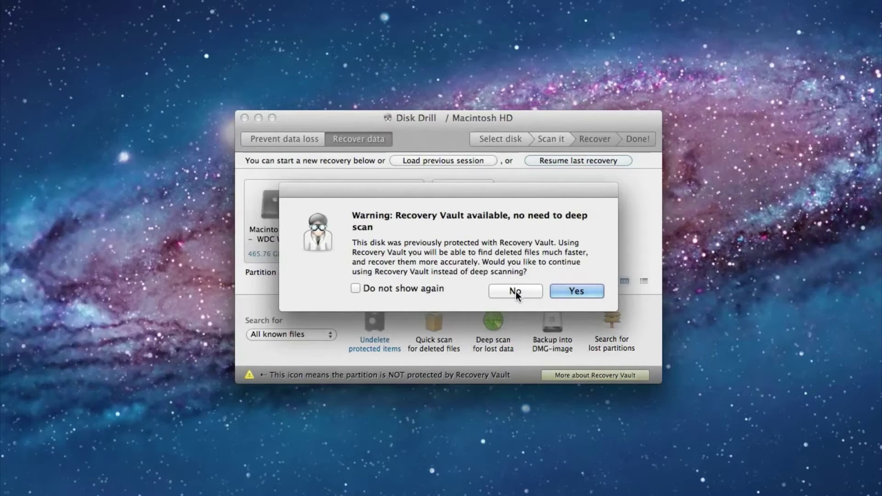
left_click(514, 291)
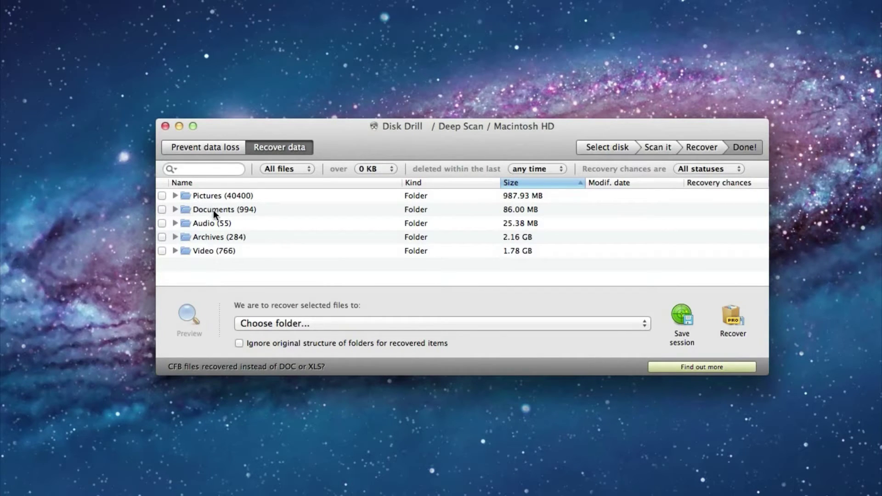
Expand Pictures (40400) and scroll through the png files found by the deep scan
left_click(174, 195)
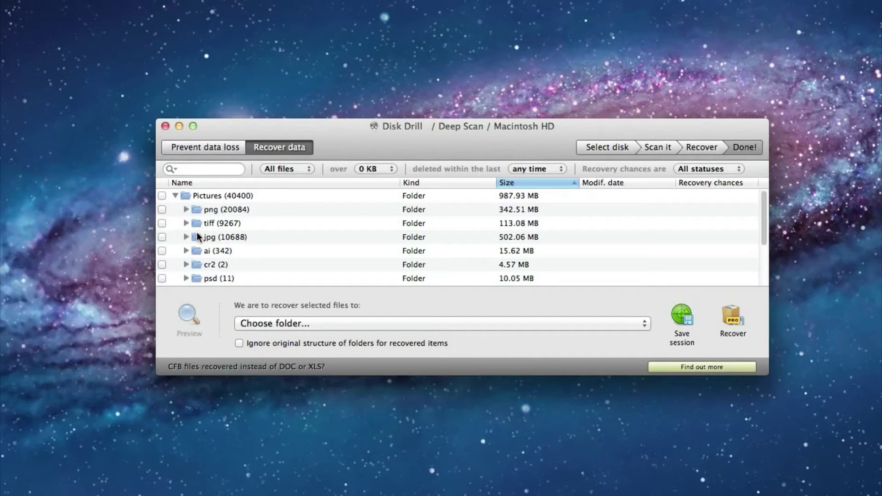
left_click(186, 209)
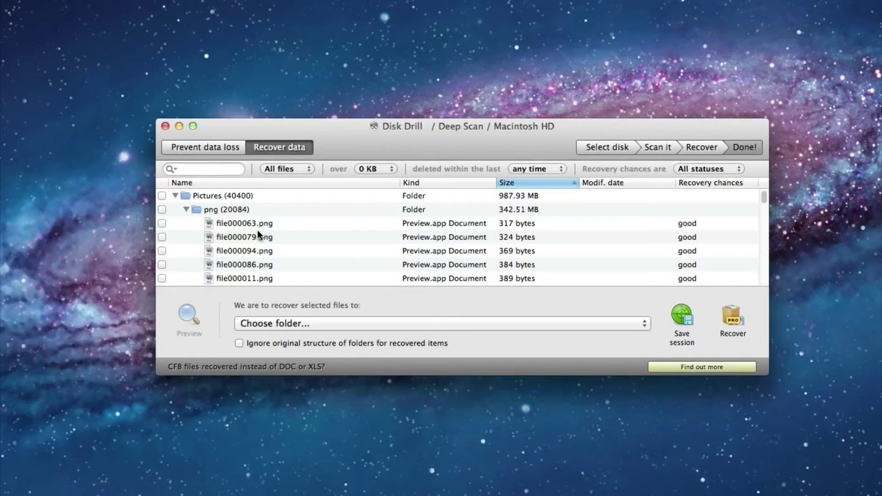
scroll(258, 232, "down", 10)
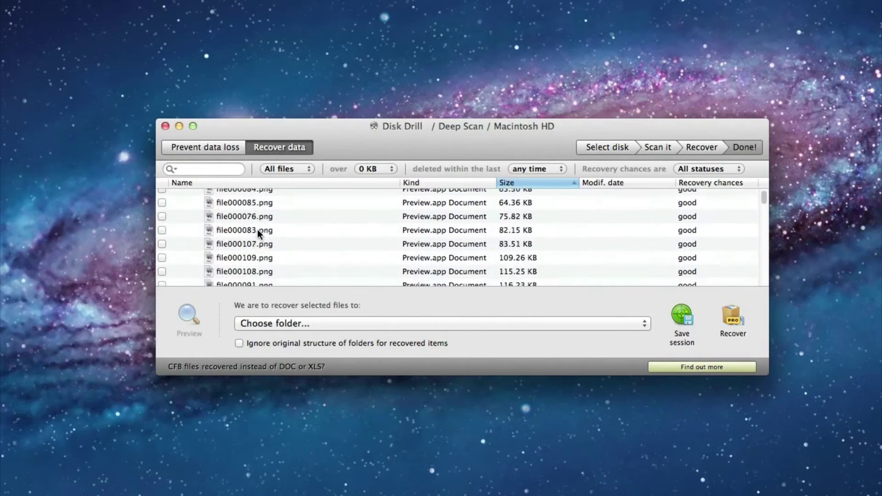
scroll(258, 230, "up", 10)
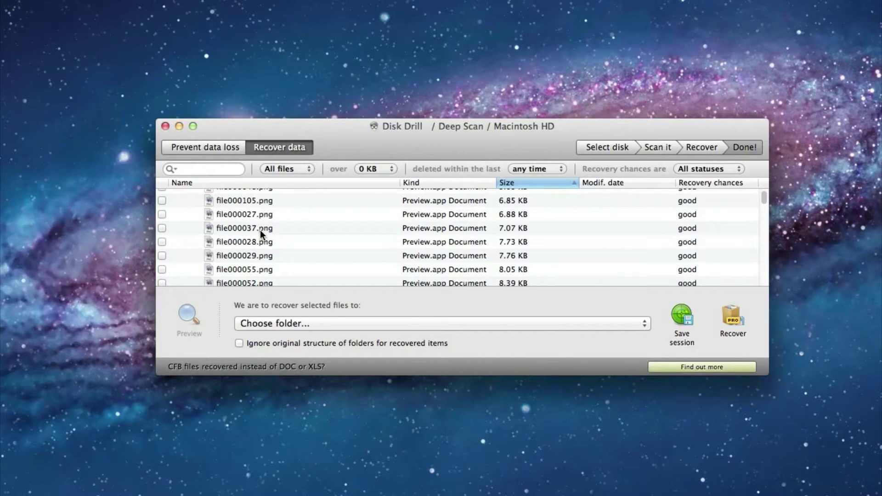
scroll(260, 231, "down", 10)
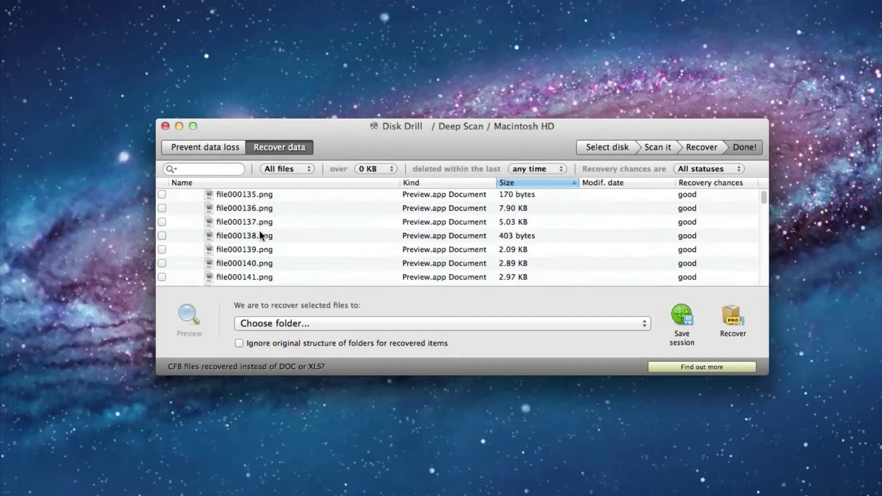
scroll(258, 230, "down", 2)
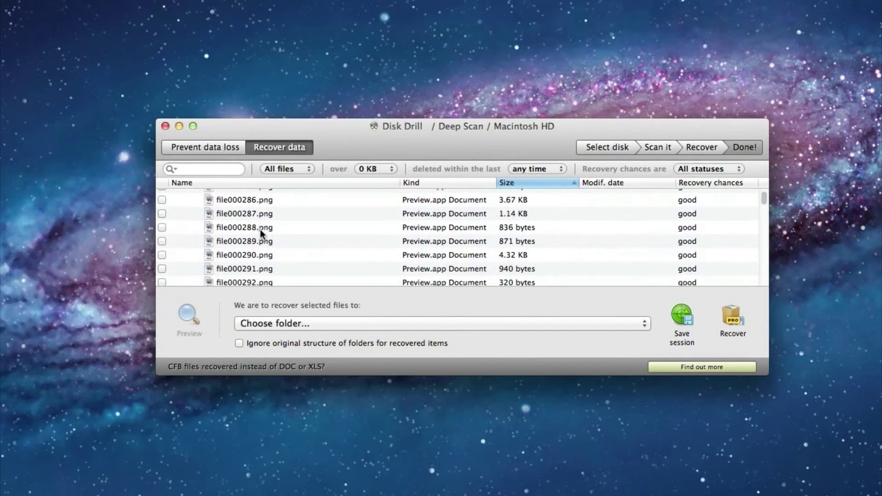
Filter the results to Pictures over 1 MB deleted within the last 2 days
left_click(303, 170)
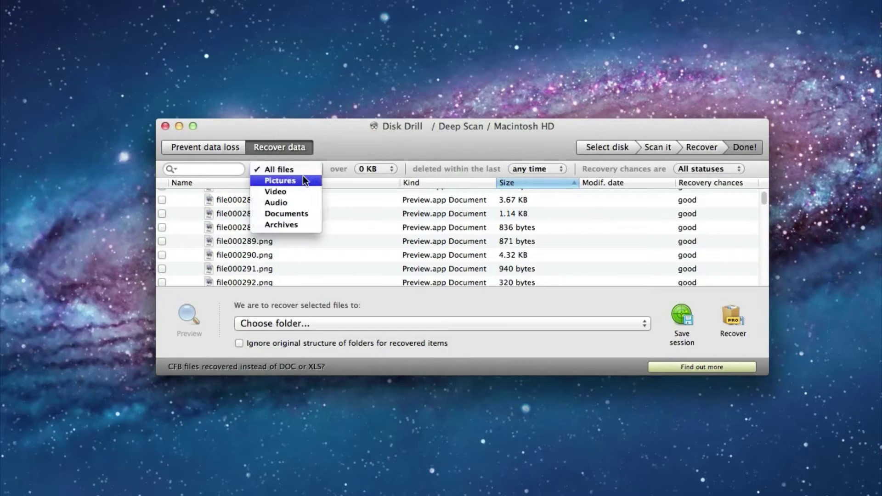
left_click(302, 181)
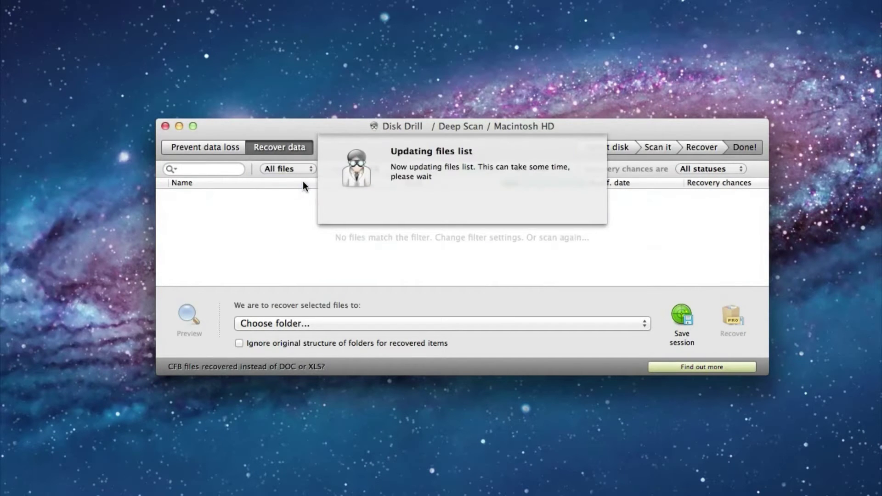
left_click(369, 169)
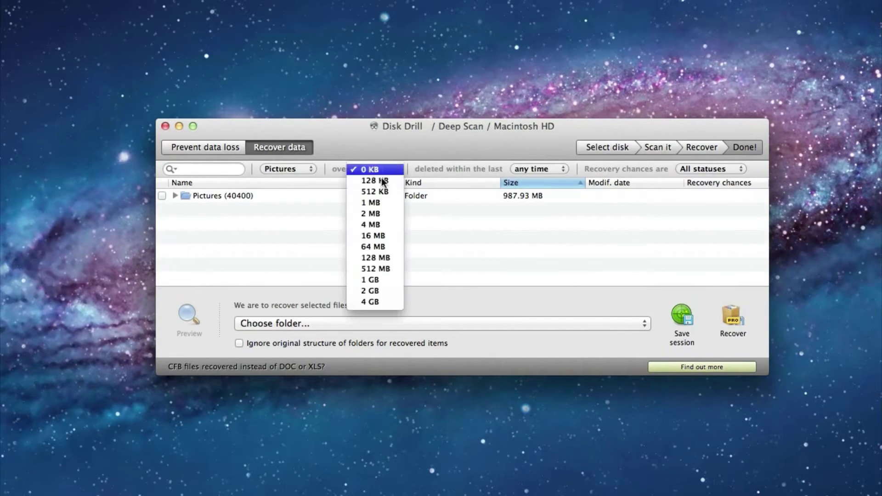
left_click(387, 203)
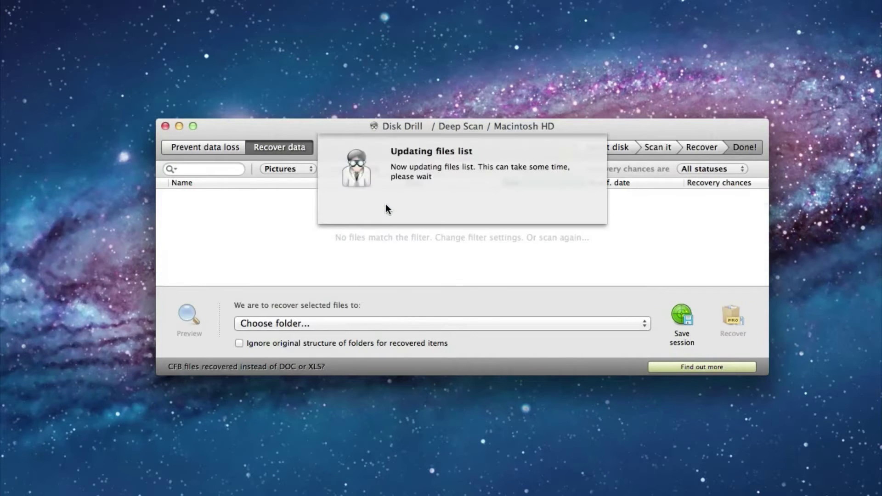
left_click(536, 168)
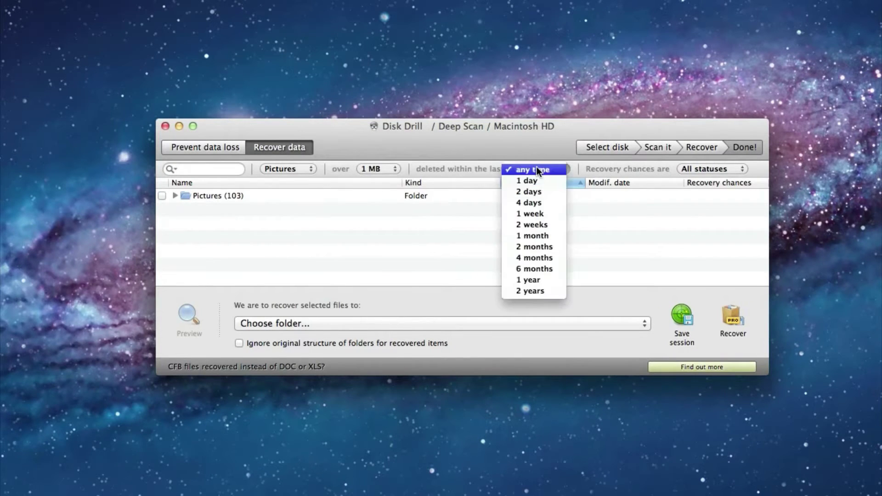
left_click(531, 191)
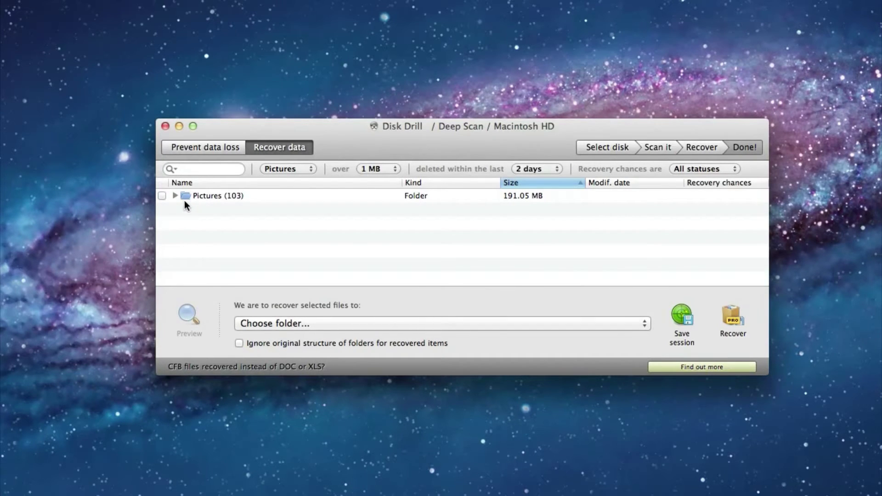
Expand Pictures and the png folder to list its 48 files
left_click(175, 195)
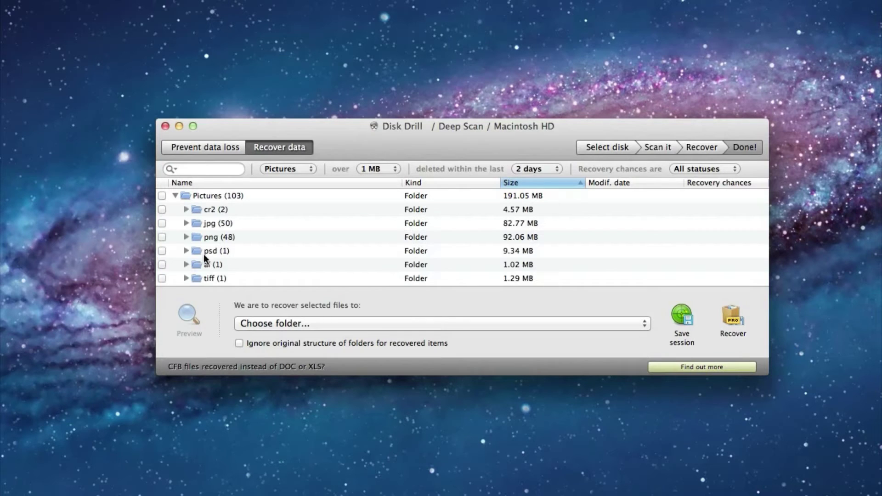
left_click(185, 238)
scroll(257, 243, "down", 10)
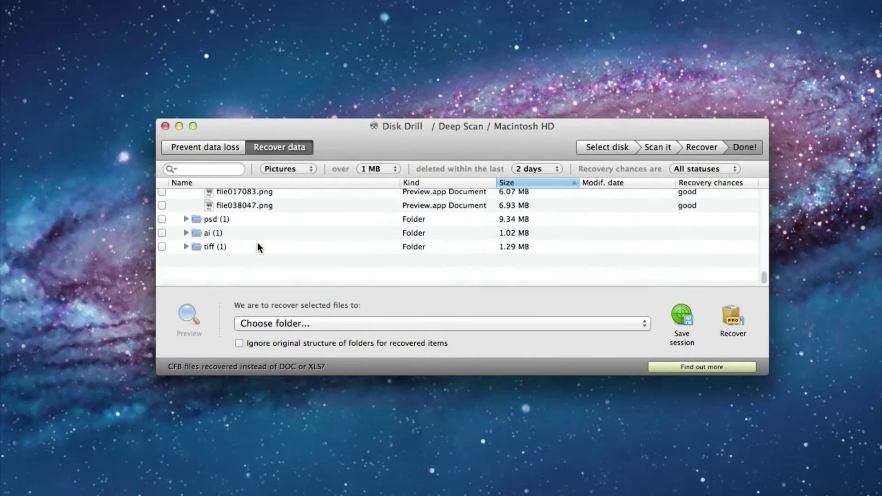
scroll(257, 243, "up", 3)
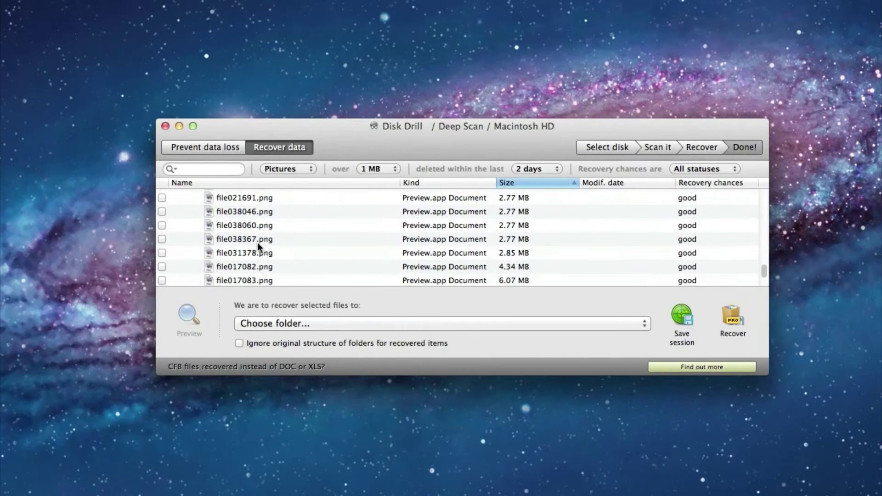
Preview file038367.png, dismissing the Quick Look note and accepting the data-loss warning
left_click(260, 235)
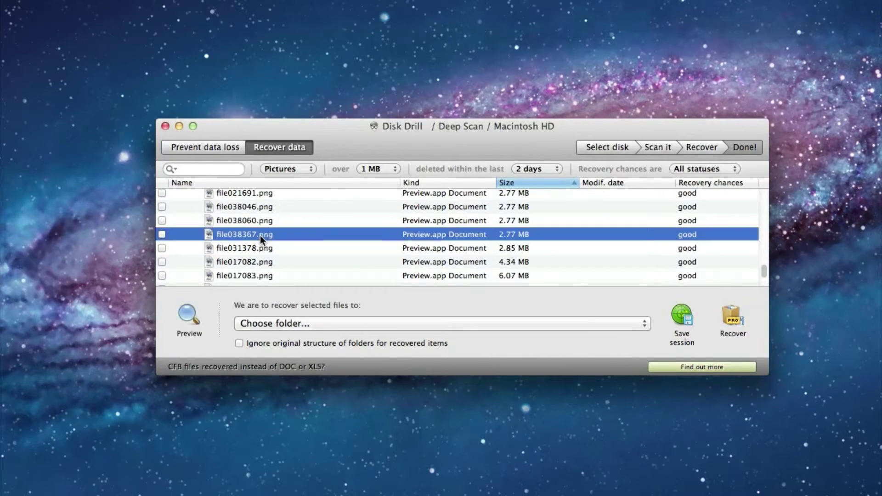
left_click(189, 313)
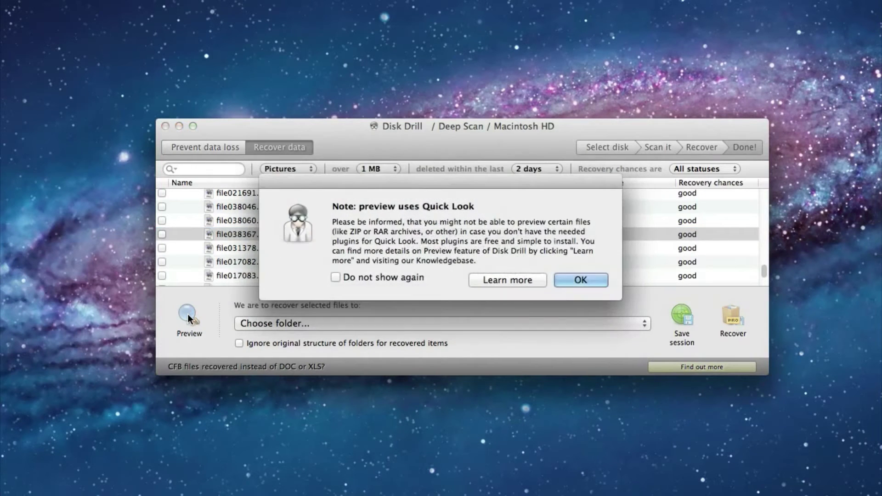
left_click(570, 279)
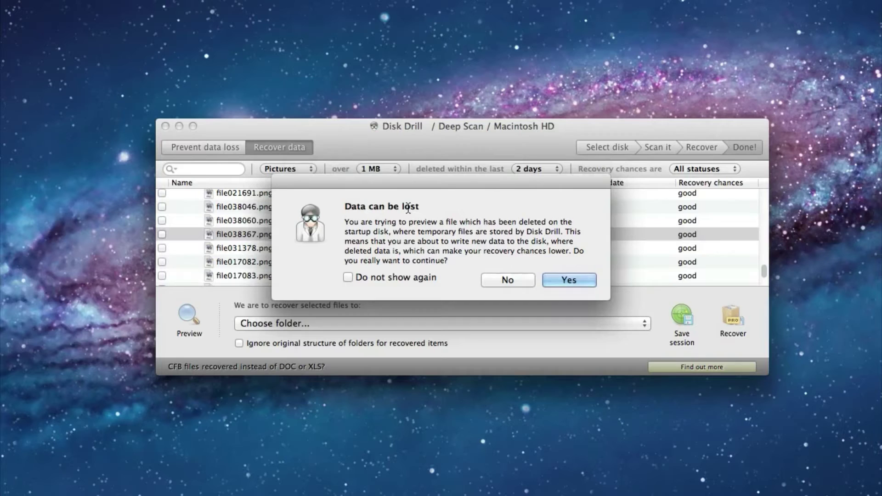
left_click(571, 281)
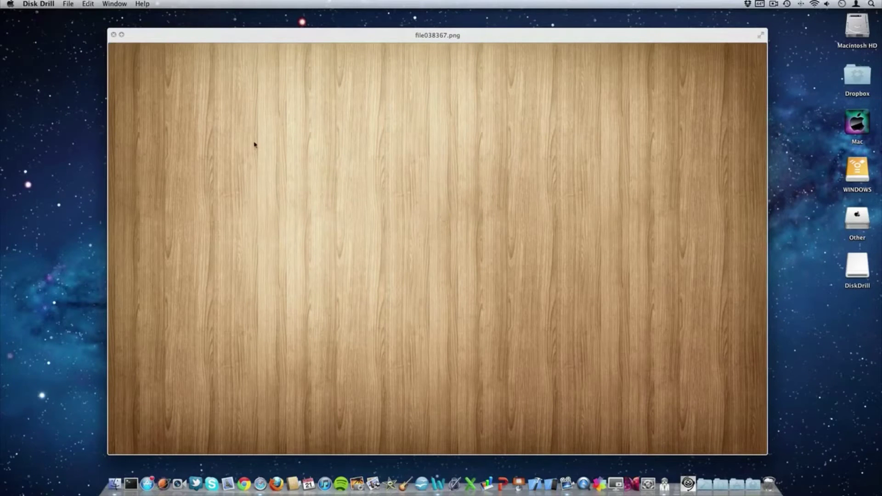
Close the preview, tick file038367.png for recovery, and collapse the png folder
left_click(113, 35)
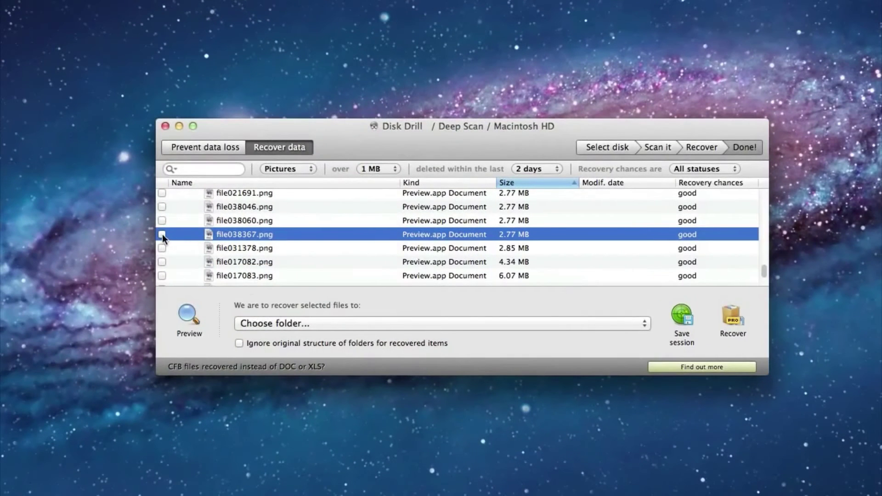
left_click(162, 234)
scroll(263, 239, "up", 10)
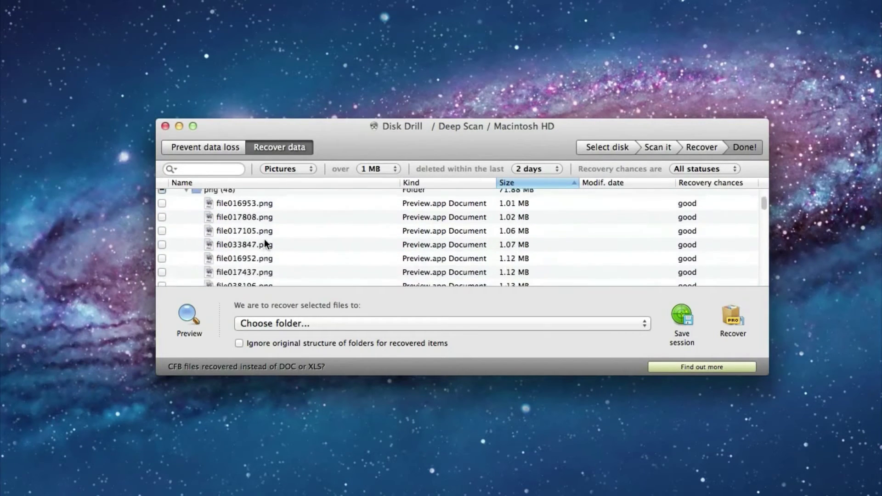
left_click(188, 237)
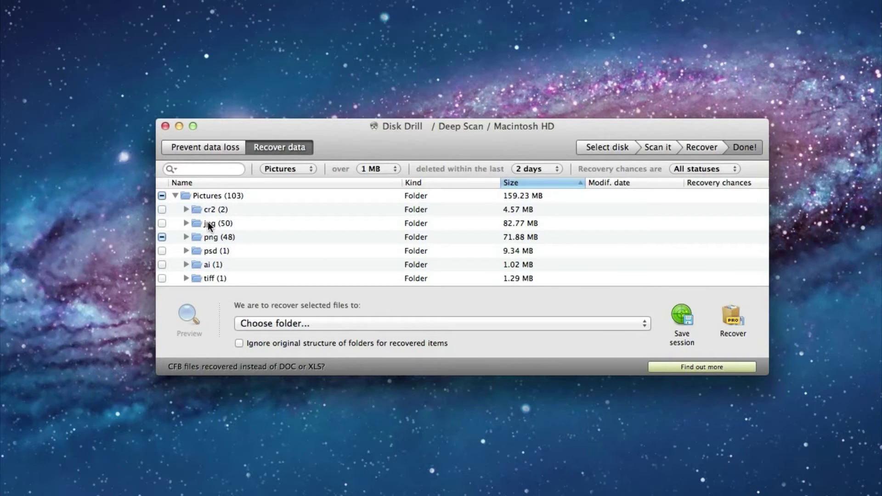
Tick the jpg folder, review the date and type filters keeping 2 days and Pictures, then untick jpg
left_click(162, 224)
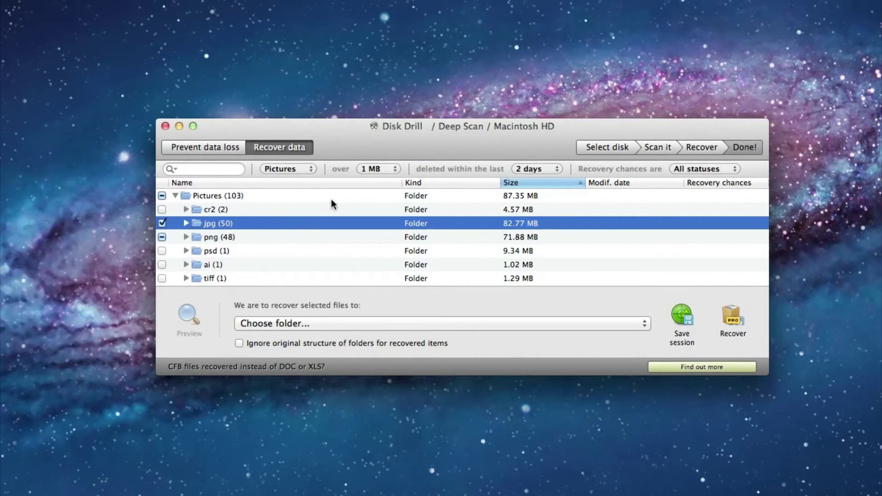
left_click(533, 169)
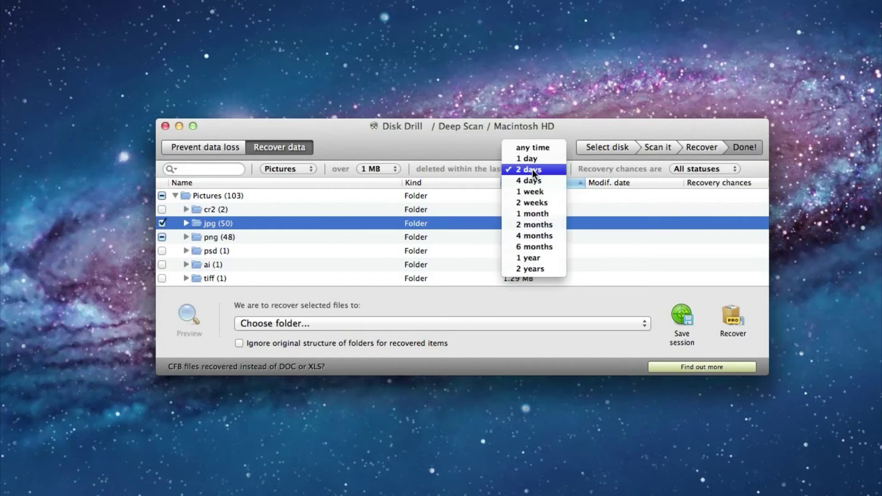
left_click(462, 148)
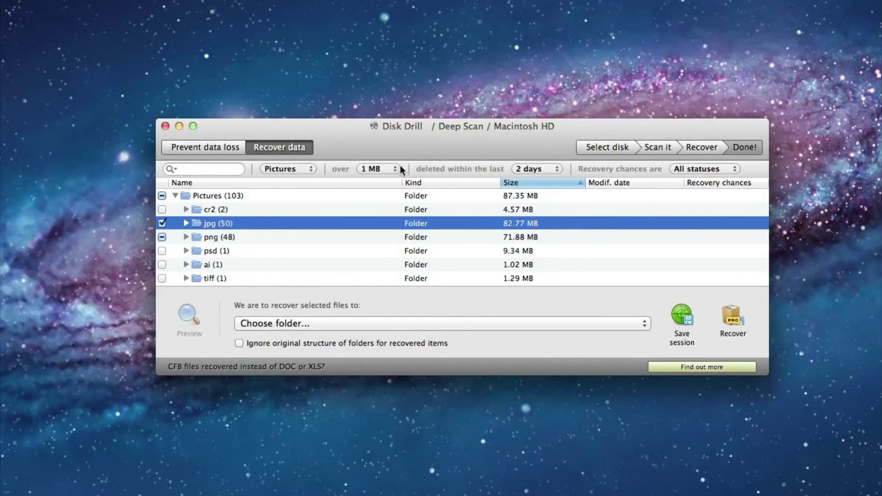
left_click(301, 167)
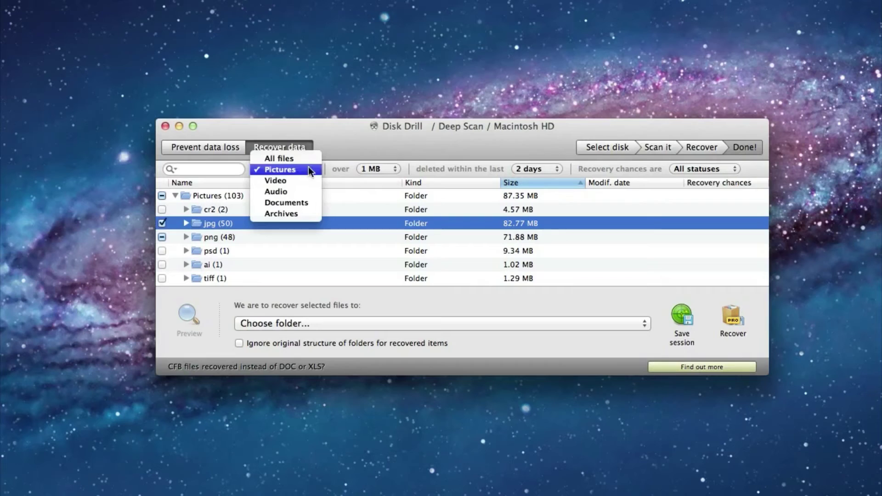
left_click(347, 148)
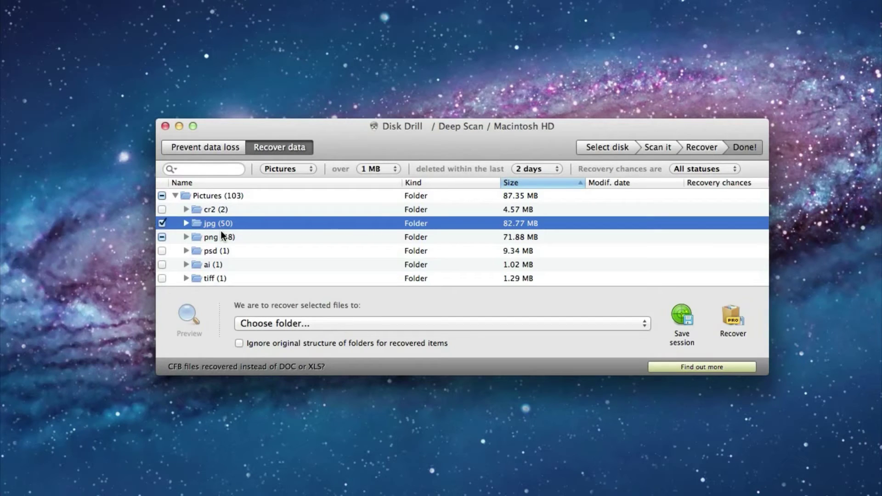
left_click(162, 223)
Expand the png folder and scroll to the marked file038367.png
left_click(186, 237)
scroll(247, 233, "down", 2)
scroll(247, 233, "down", 10)
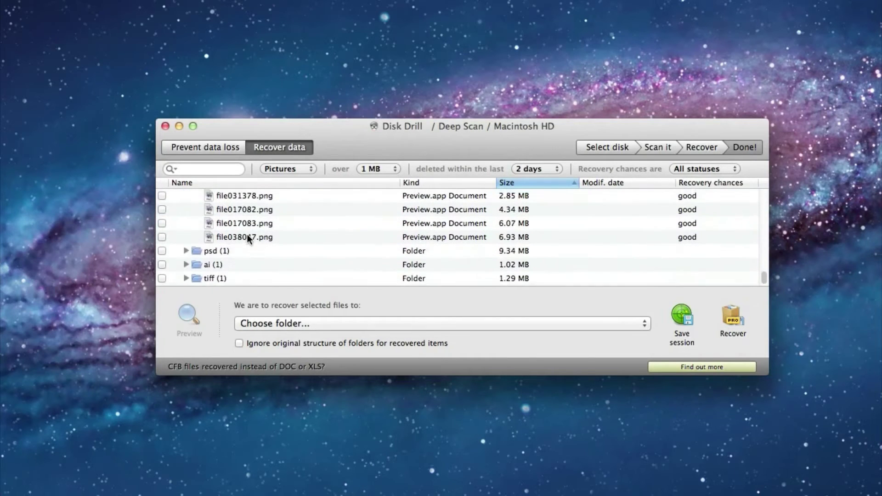
scroll(247, 235, "up", 5)
scroll(246, 235, "down", 2)
scroll(246, 239, "down", 1)
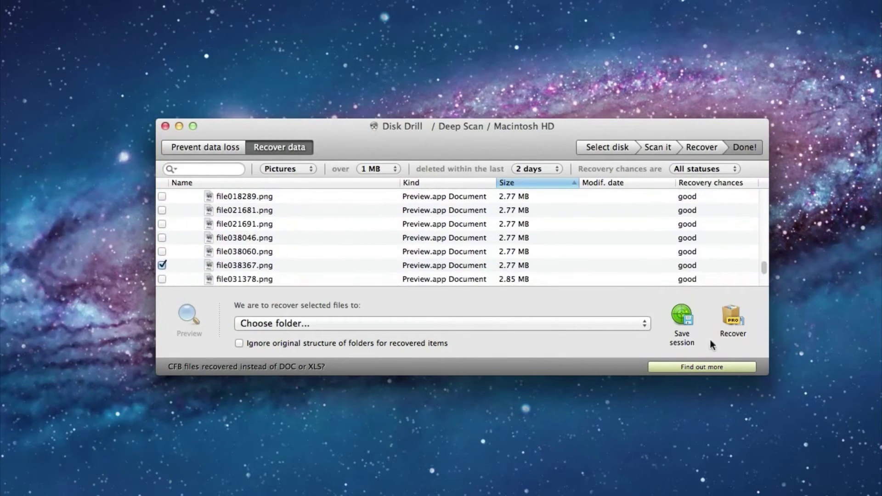
From the Recover upgrade prompt, open the $89.00 Disk Drill PRO order form and scroll to its coupon field
left_click(733, 319)
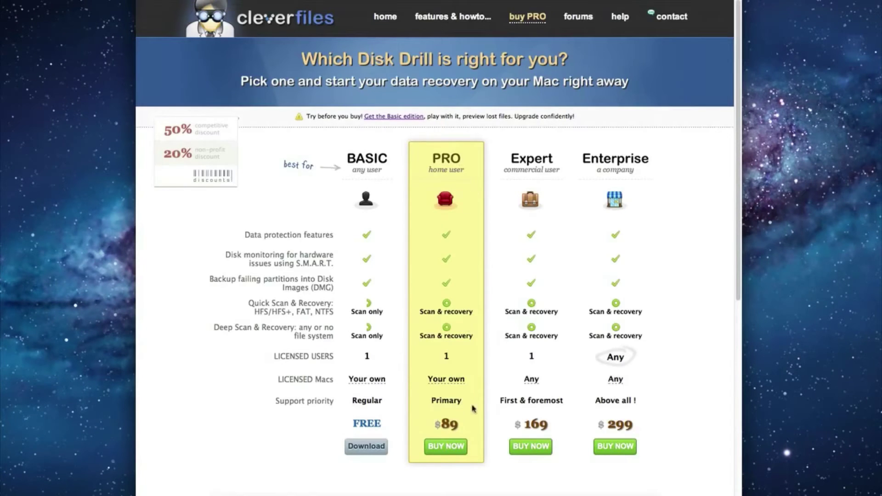
left_click(446, 446)
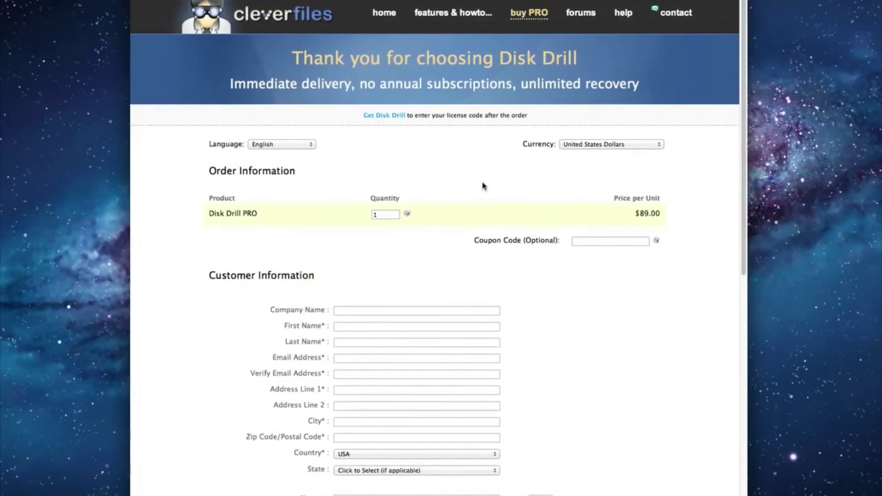
scroll(483, 185, "down", 3)
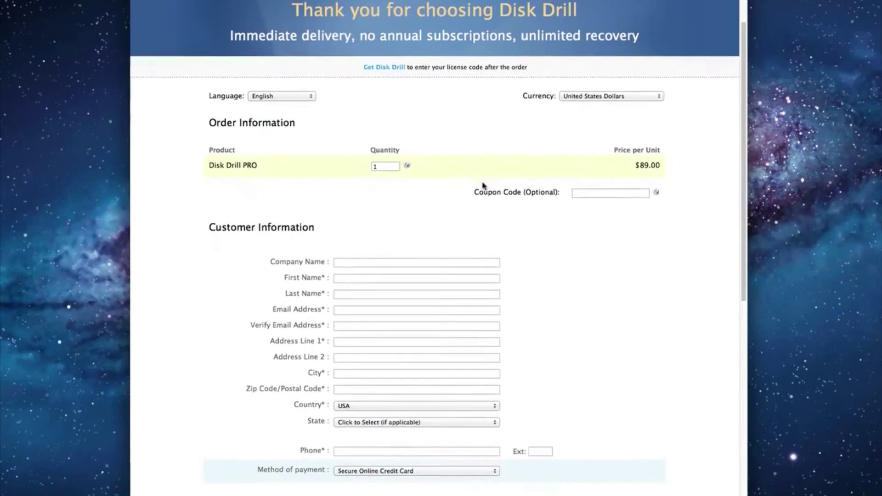
scroll(483, 185, "down", 3)
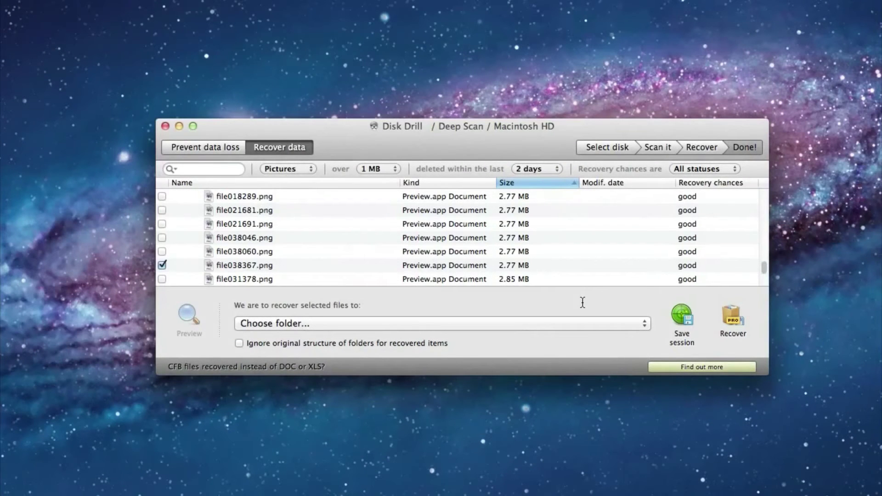
Set the Desktop as the recovery destination for file038367.png
left_click(338, 325)
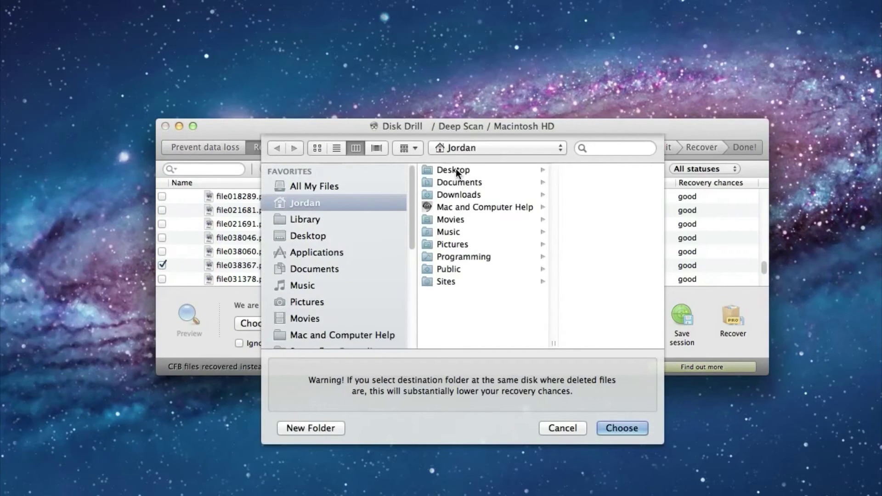
left_click(456, 170)
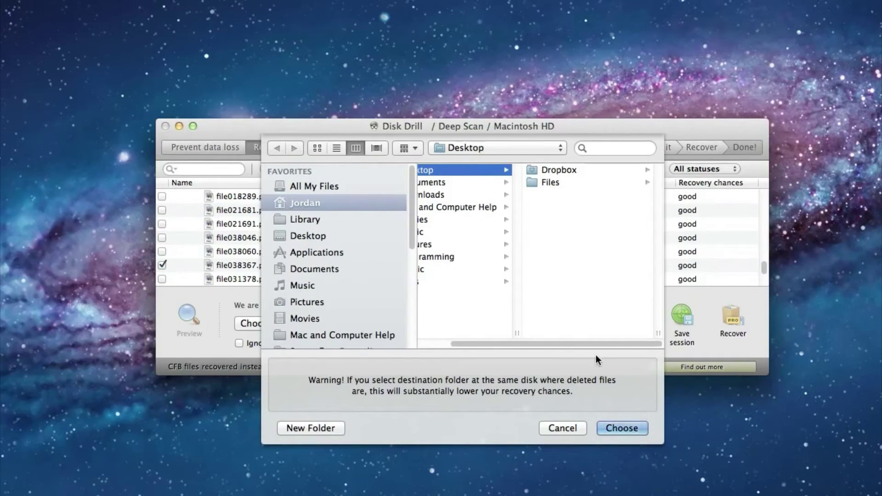
left_click(619, 428)
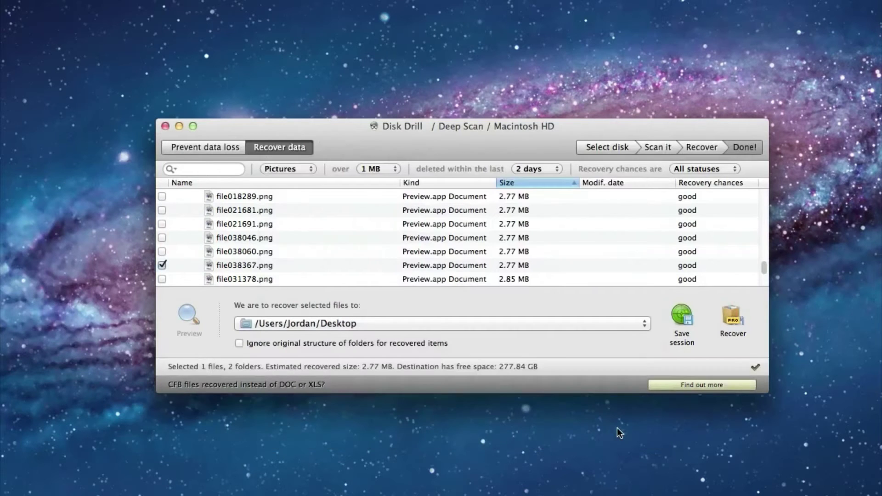
Unlock Disk Drill PRO with the owner's name and pasted license code, then dismiss the thank-you message
left_click(730, 315)
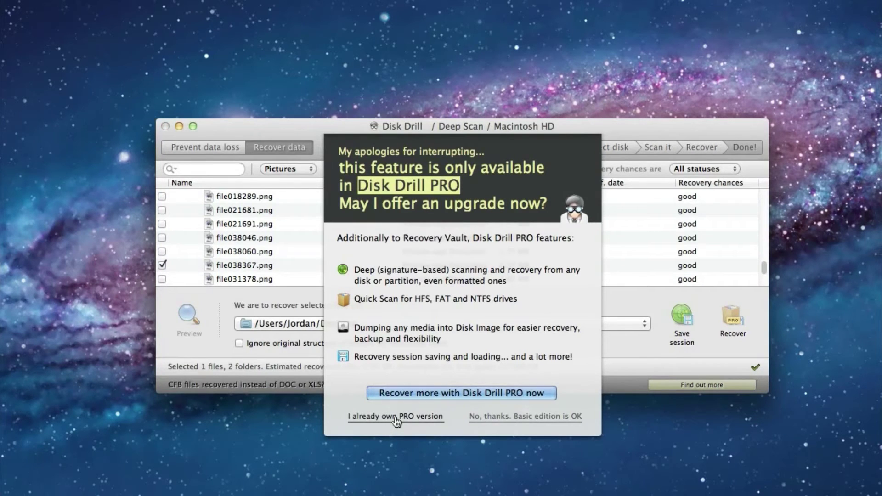
left_click(396, 417)
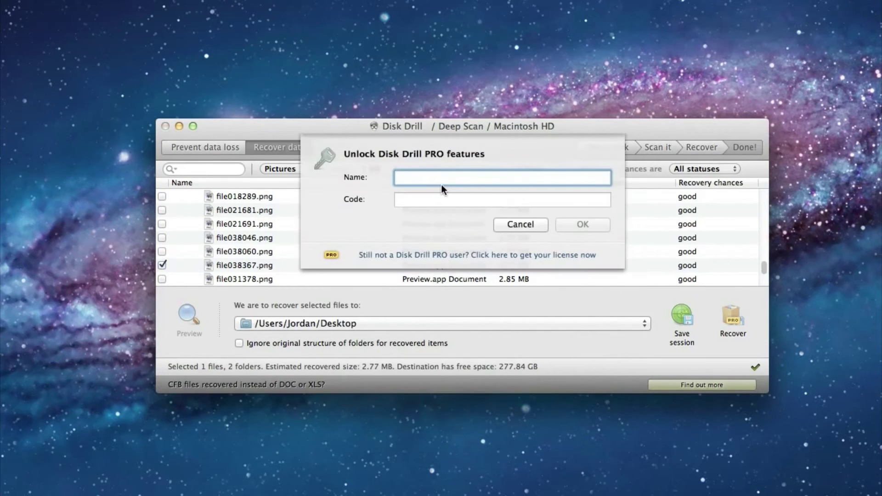
type("Jordan")
left_click(434, 198)
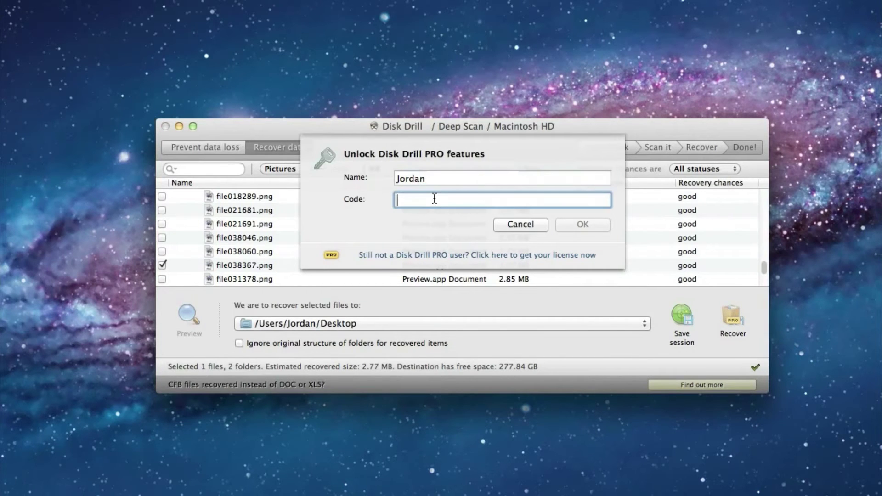
key("super+v")
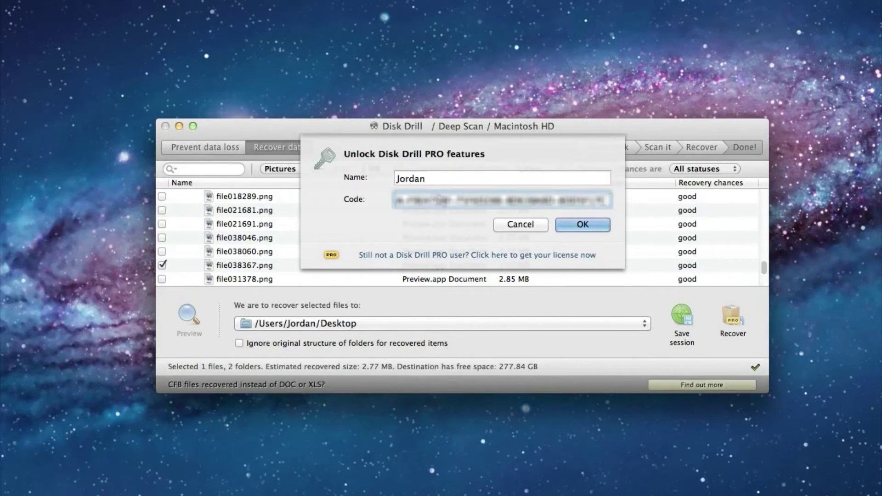
left_click(560, 226)
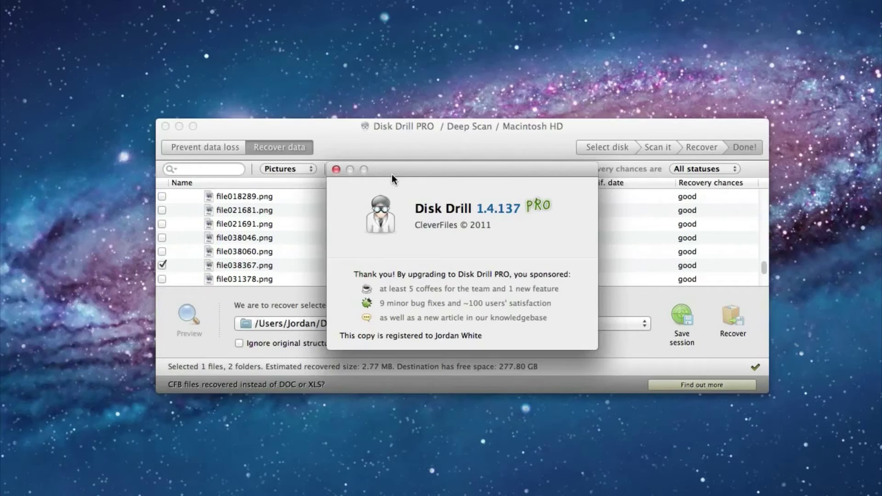
left_click(336, 170)
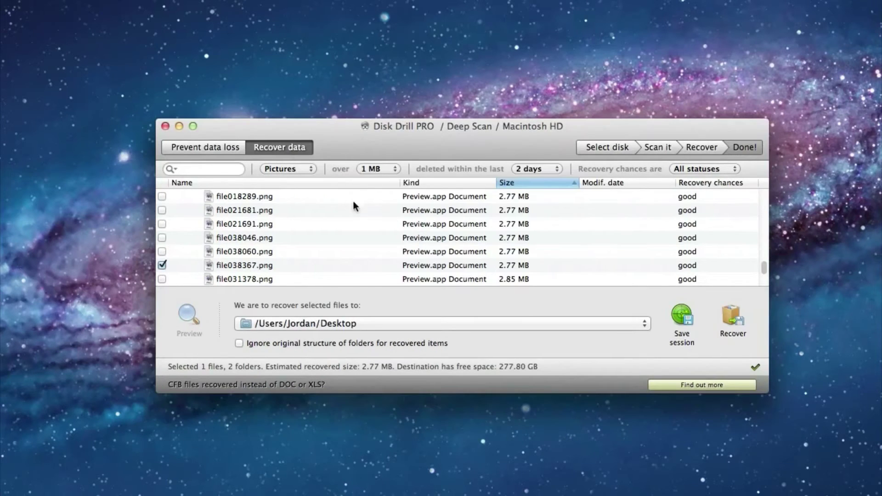
Recover file038367.png to the Desktop and preview it in Quick Look from the Pictures/png folder
left_click(730, 316)
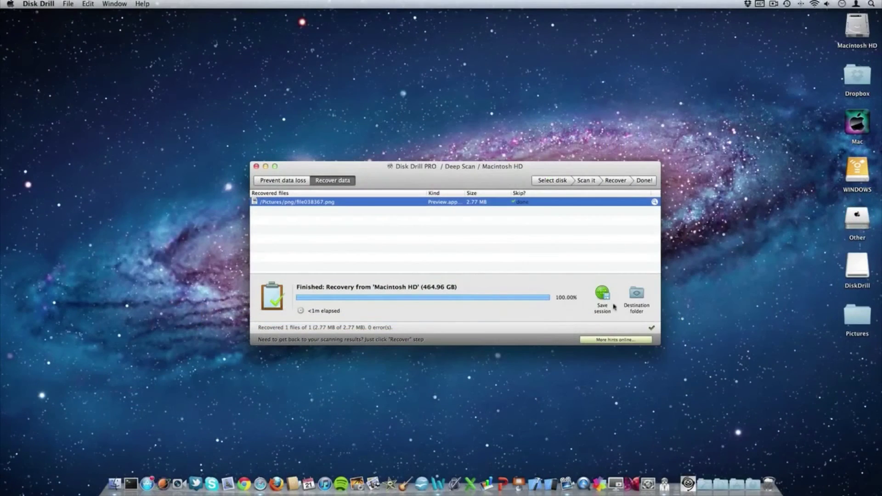
double_click(858, 316)
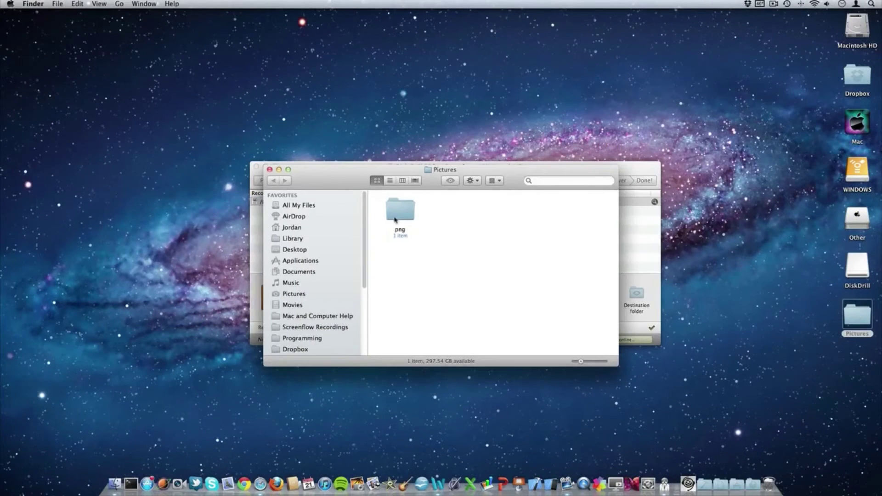
double_click(399, 216)
left_click(400, 216)
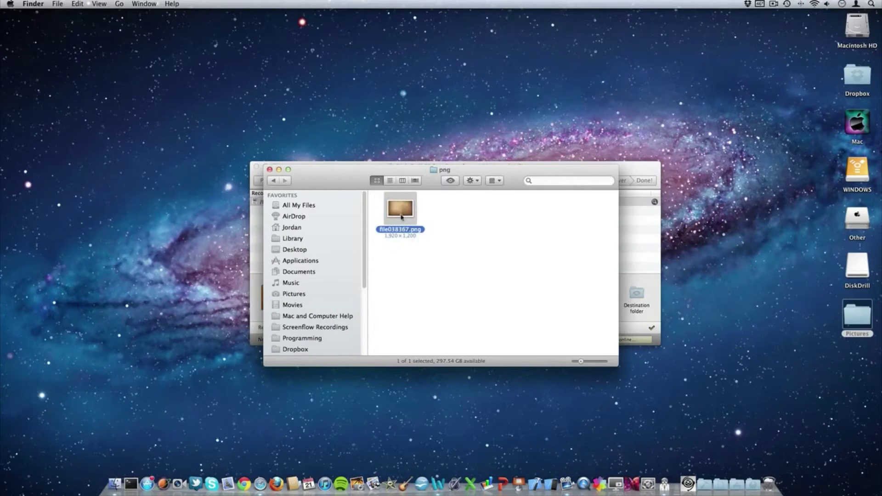
key("space")
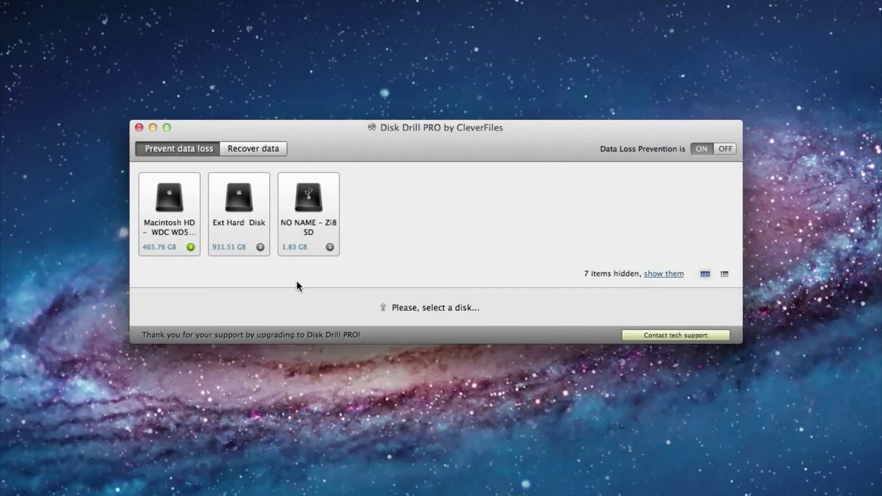
Turn Recovery Vault protection ON for the Macintosh HD partition
left_click(168, 201)
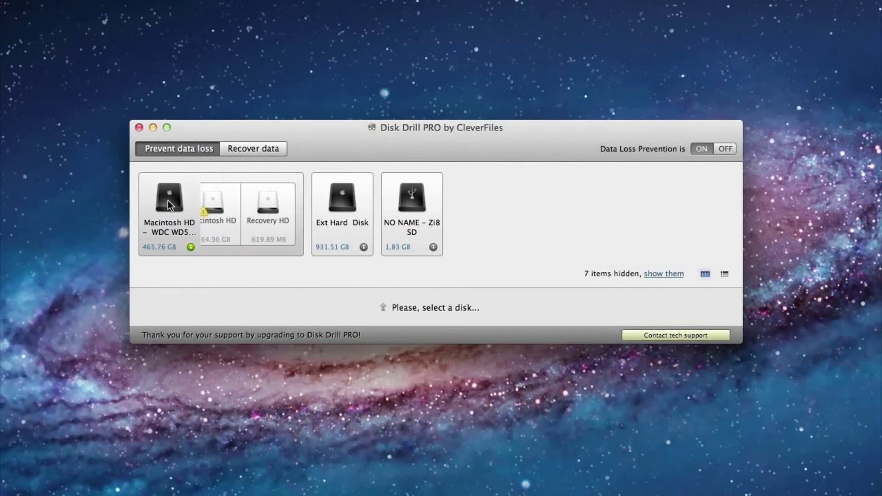
left_click(221, 204)
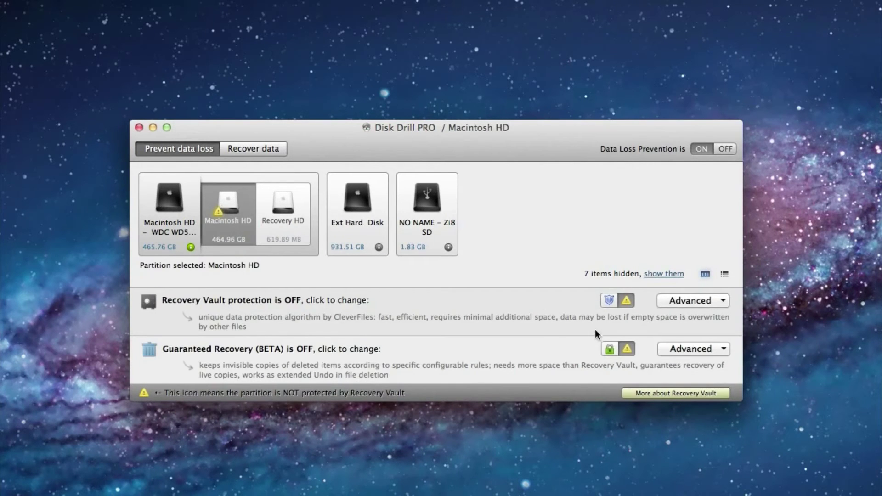
left_click(611, 301)
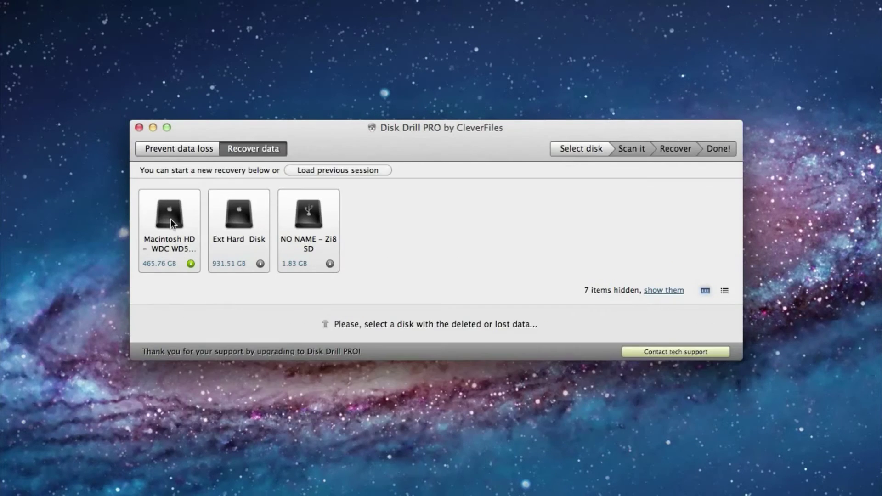
Back up the Macintosh HD partition to a Macintosh HD.dmg disk image
left_click(171, 219)
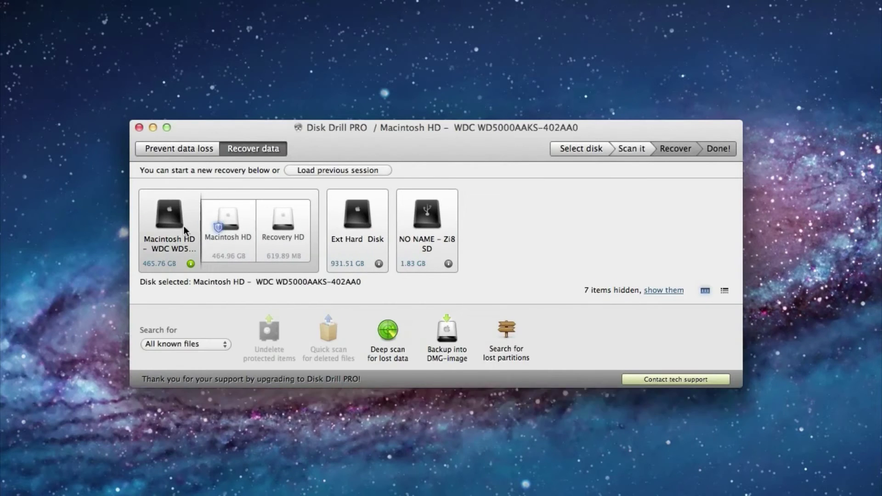
left_click(225, 226)
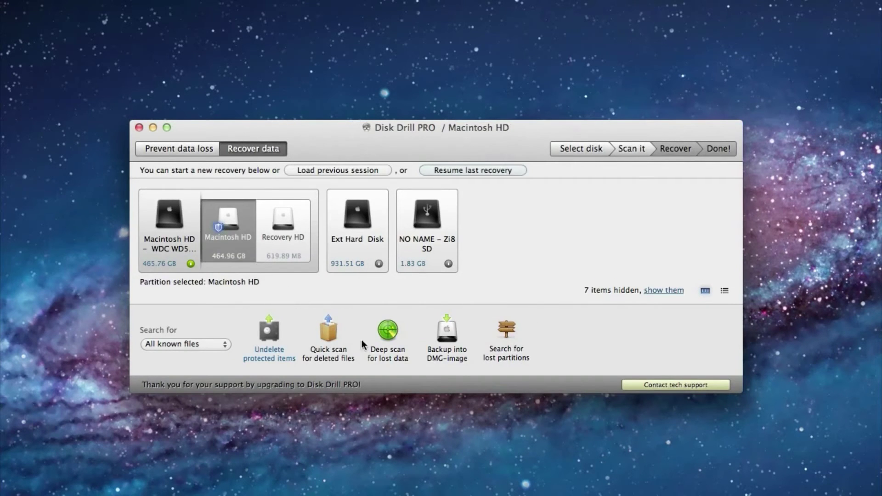
left_click(448, 333)
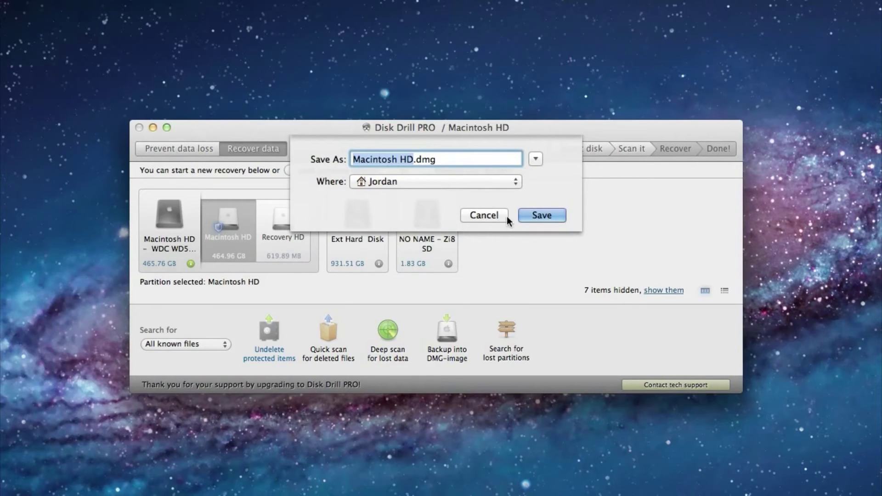
left_click(536, 212)
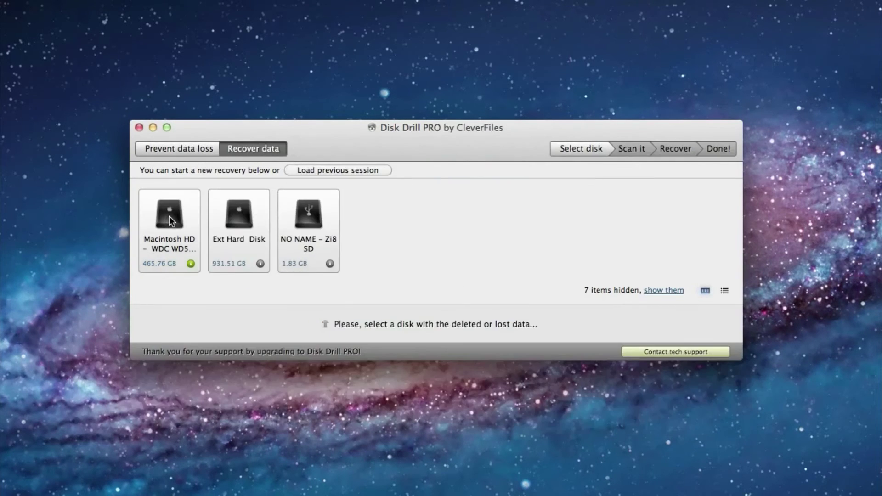
Search the whole WDC disk for lost partitions and show its S.M.A.R.T. health readout
left_click(169, 216)
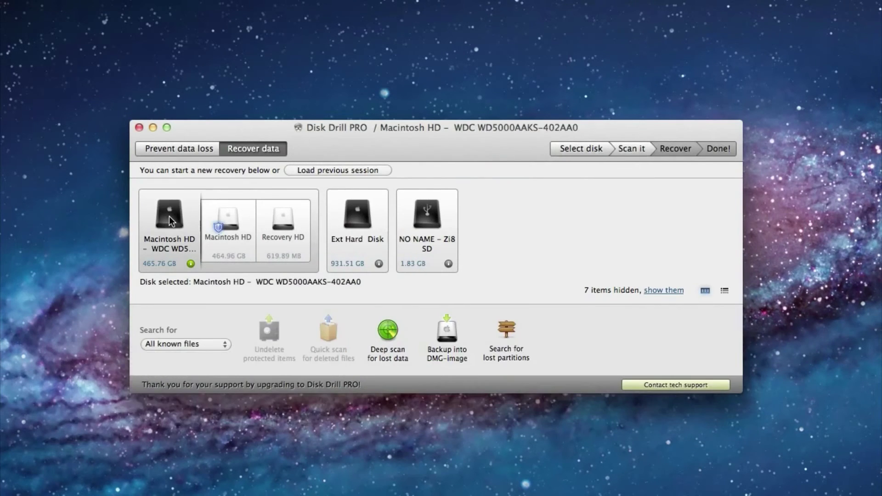
left_click(506, 328)
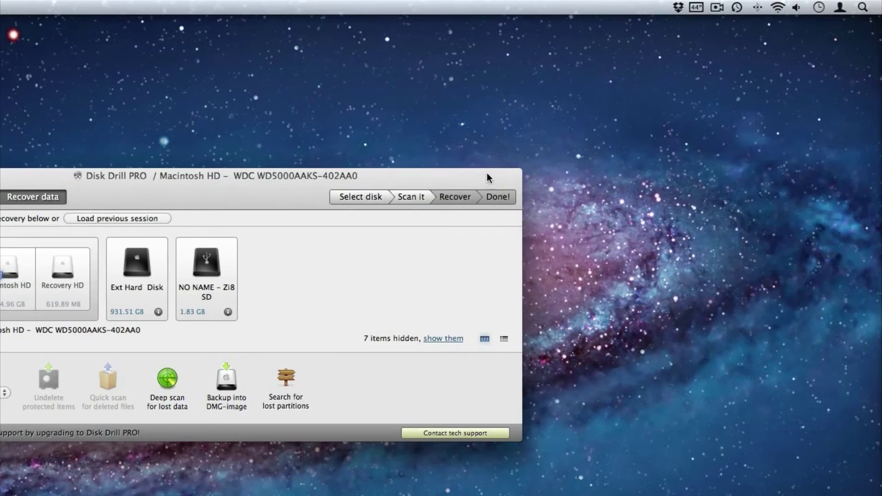
left_click(696, 7)
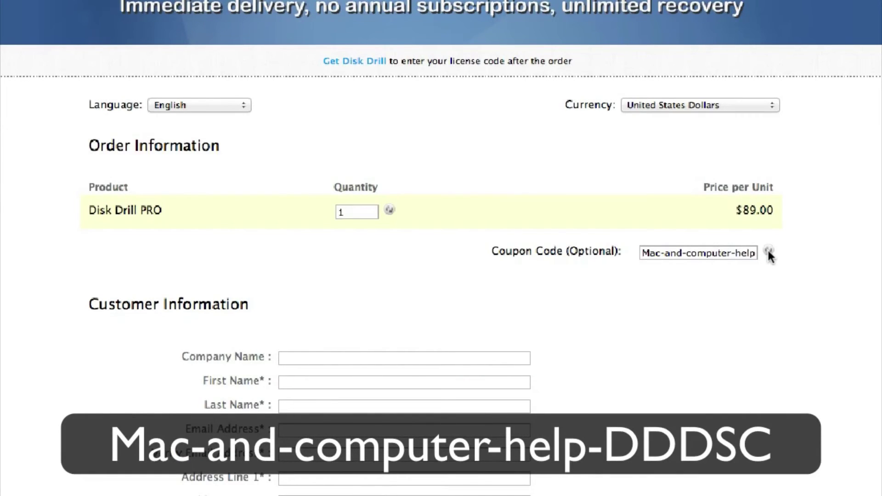
Apply the Mac-and-computer-help coupon for 15% off, bringing the PRO total to $75.65
left_click(769, 252)
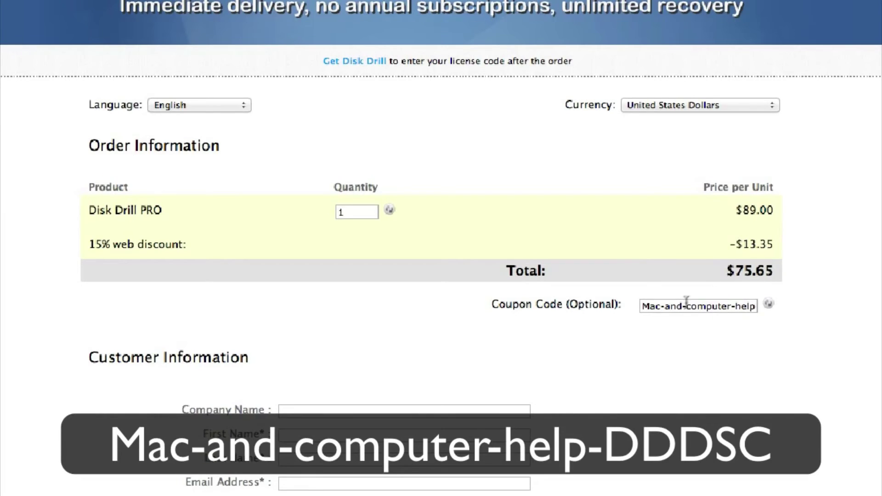
left_click_drag(686, 302, 811, 304)
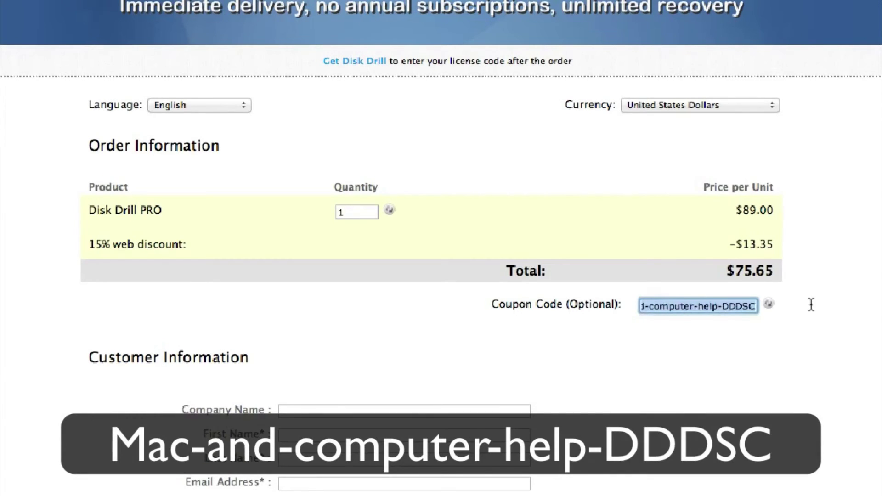
left_click(812, 304)
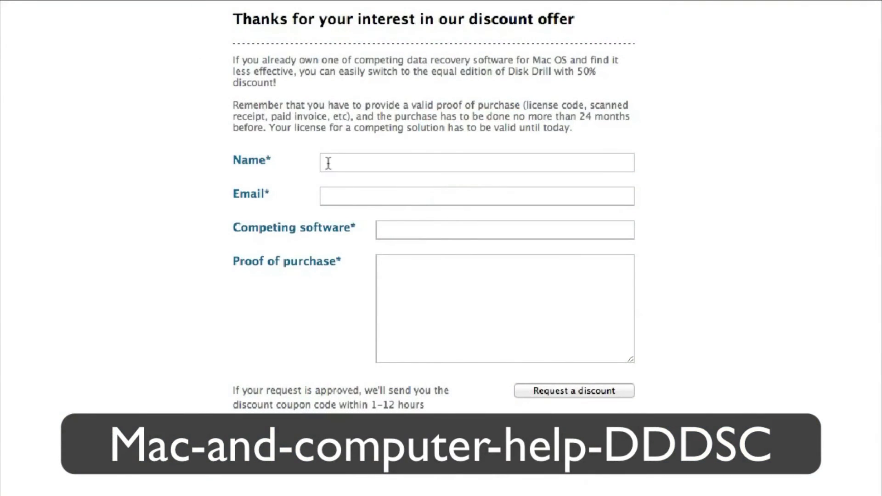
Step through the Name, Email and Competing software fields of the 50% discount request form
left_click(329, 162)
left_click(344, 198)
left_click(392, 229)
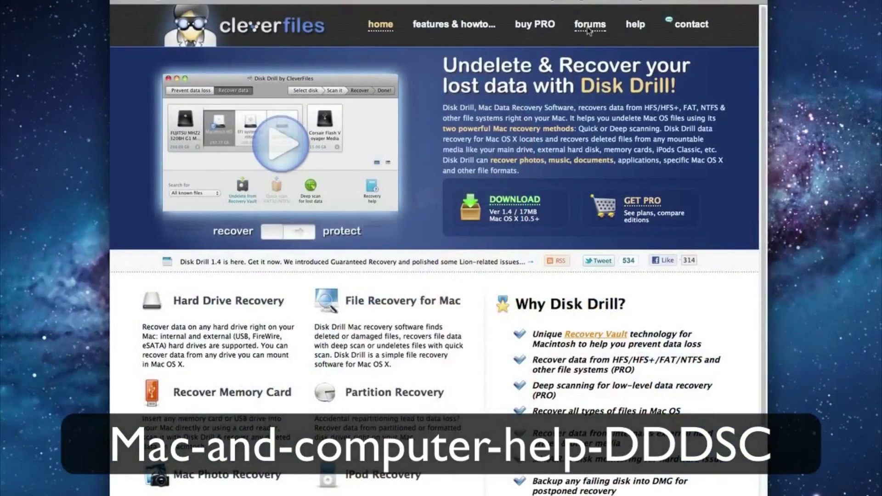
Go to the CleverFiles forums and scroll through the All Discussions list of Disk Drill threads
left_click(589, 28)
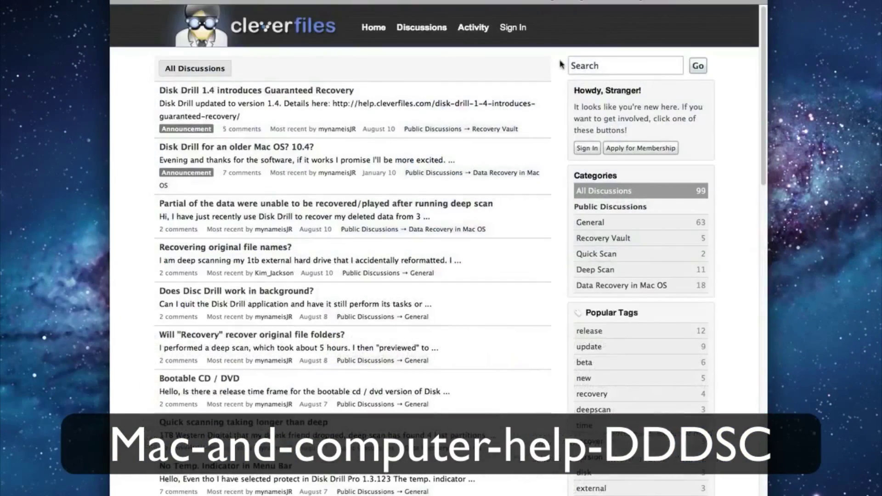
scroll(561, 65, "down", 5)
scroll(561, 65, "down", 10)
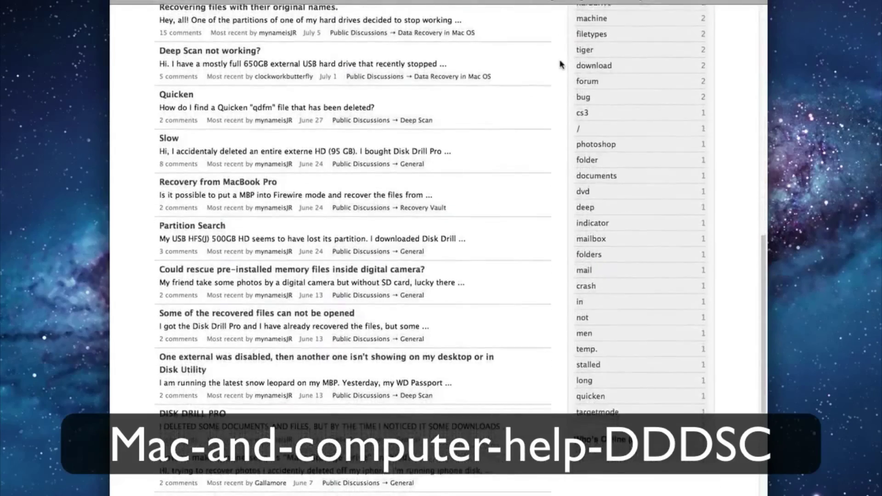
scroll(560, 64, "up", 15)
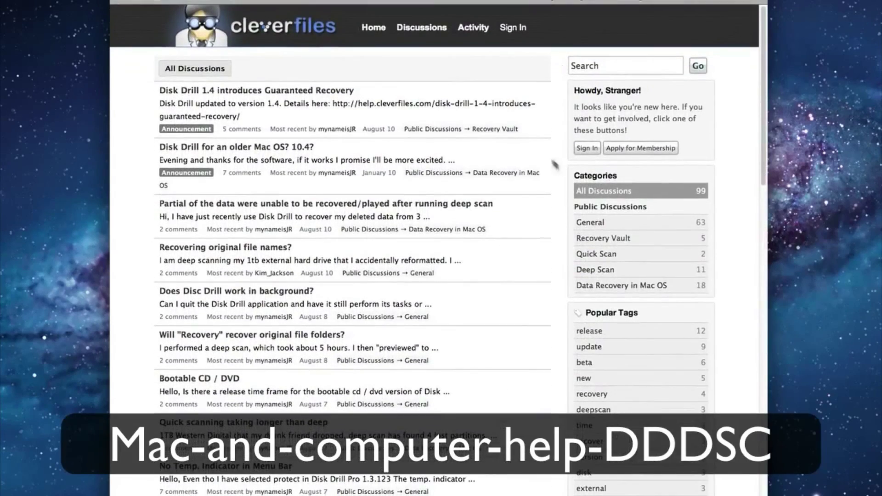